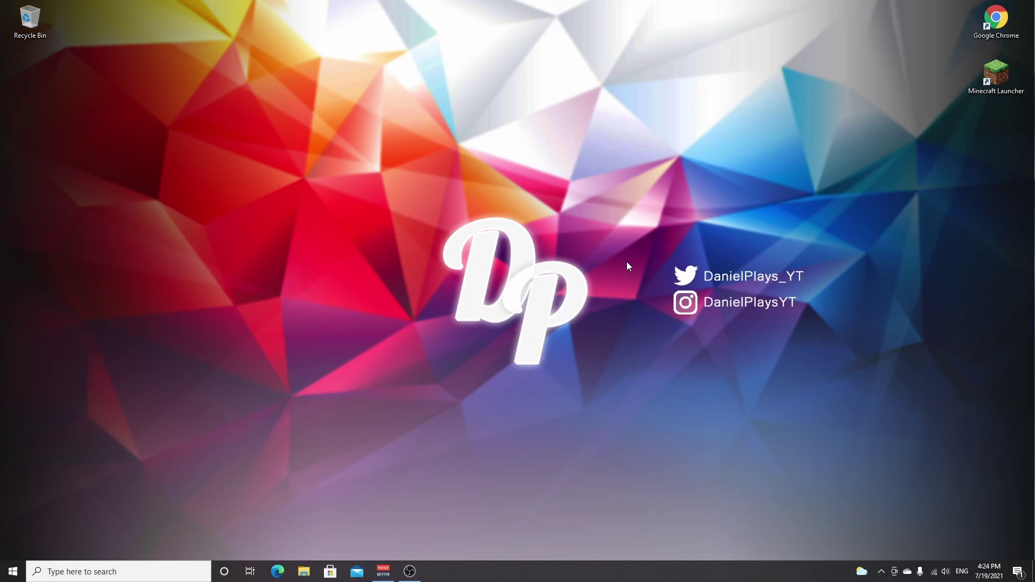
Open the Minecraft Launcher and choose Latest release 1.17.1 as the version to play.
double_click(996, 74)
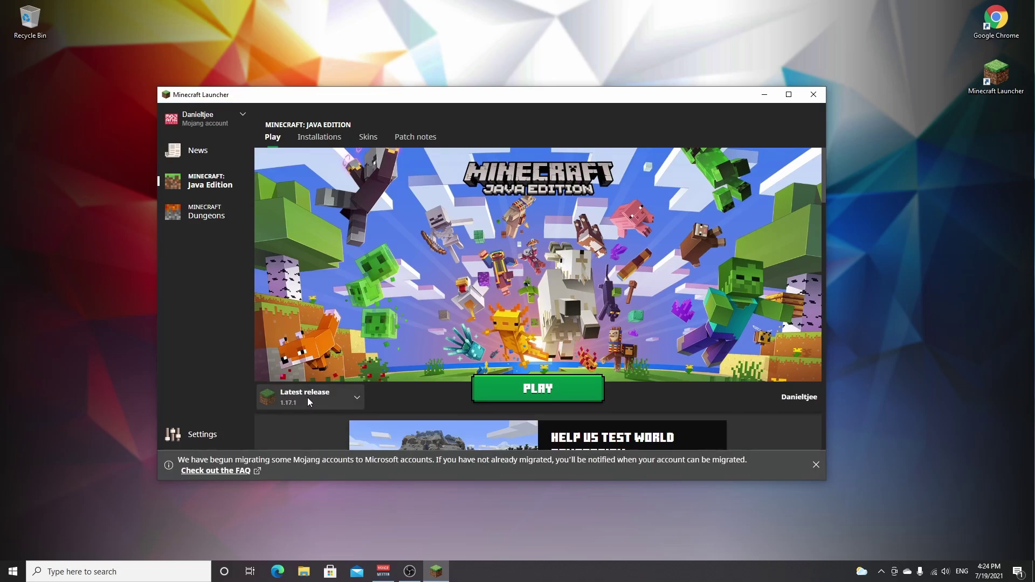
left_click(295, 397)
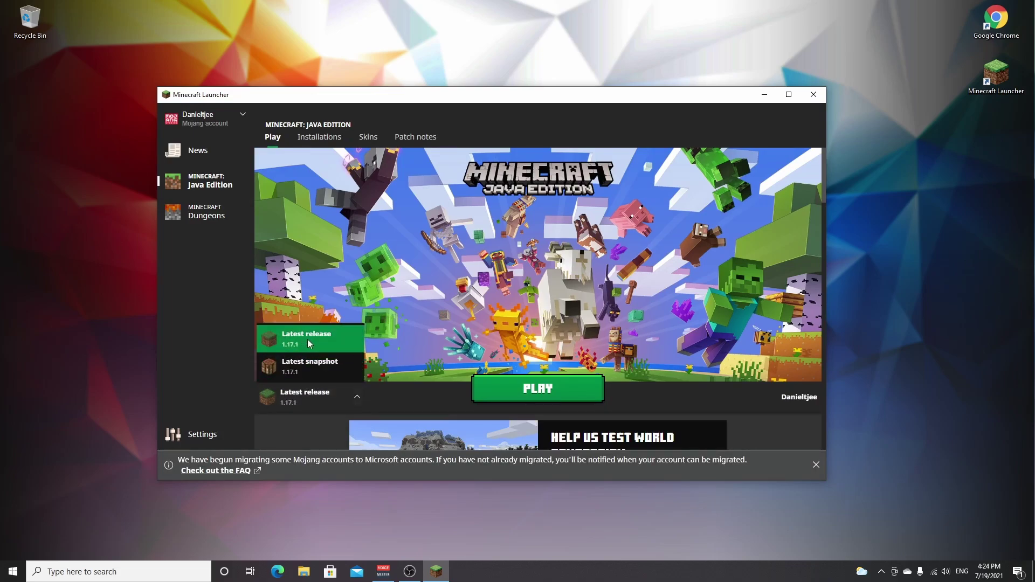
left_click(326, 334)
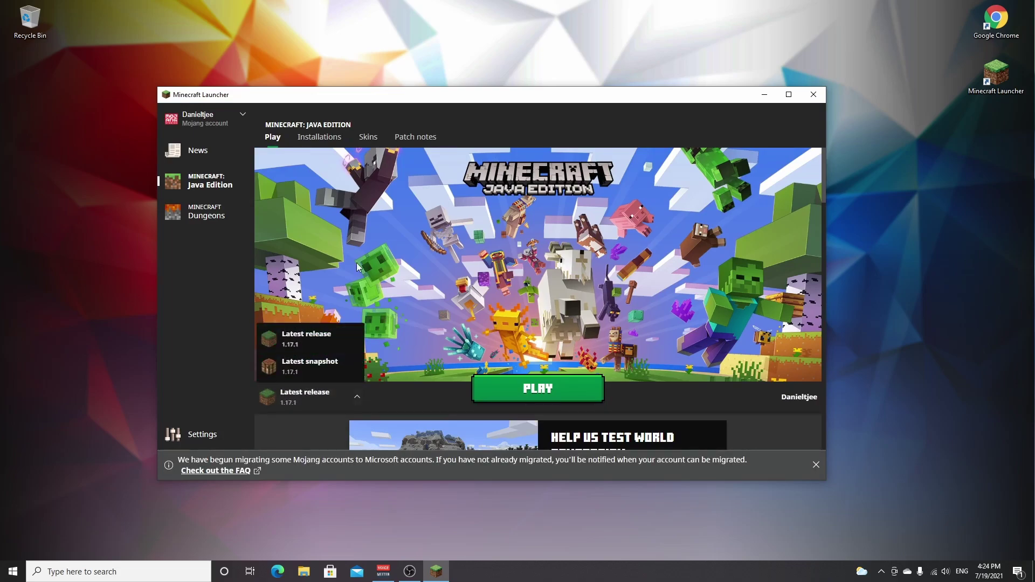
Create a new installation with a first name as its name and release 1.17.1 as its version.
left_click(320, 138)
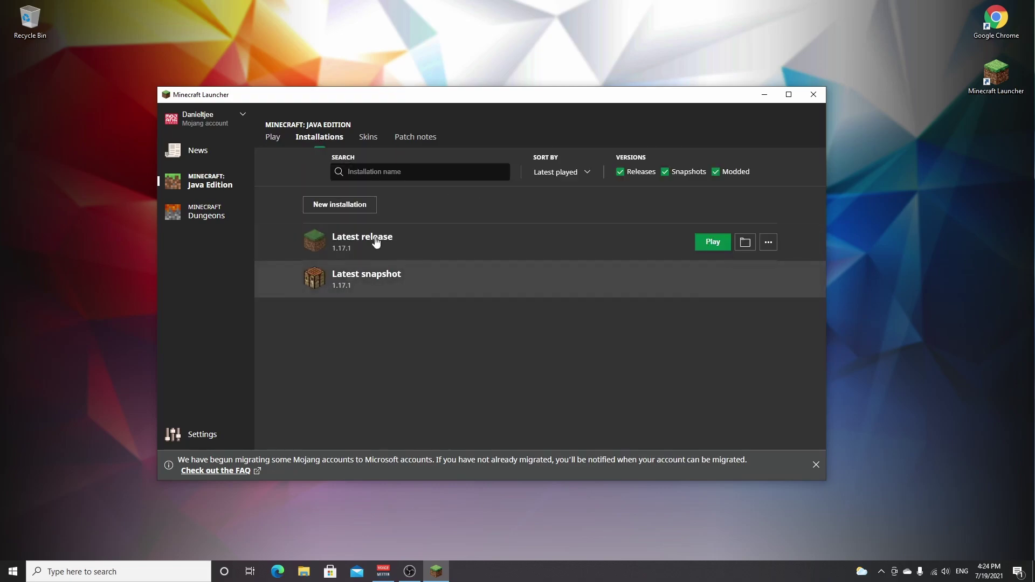
left_click(339, 208)
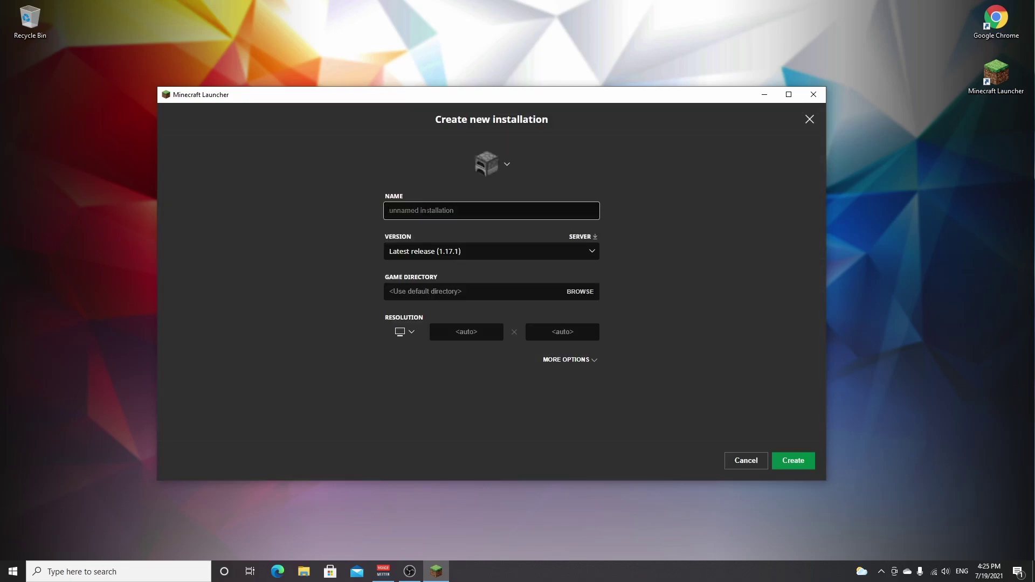
type("daniel")
left_click(593, 252)
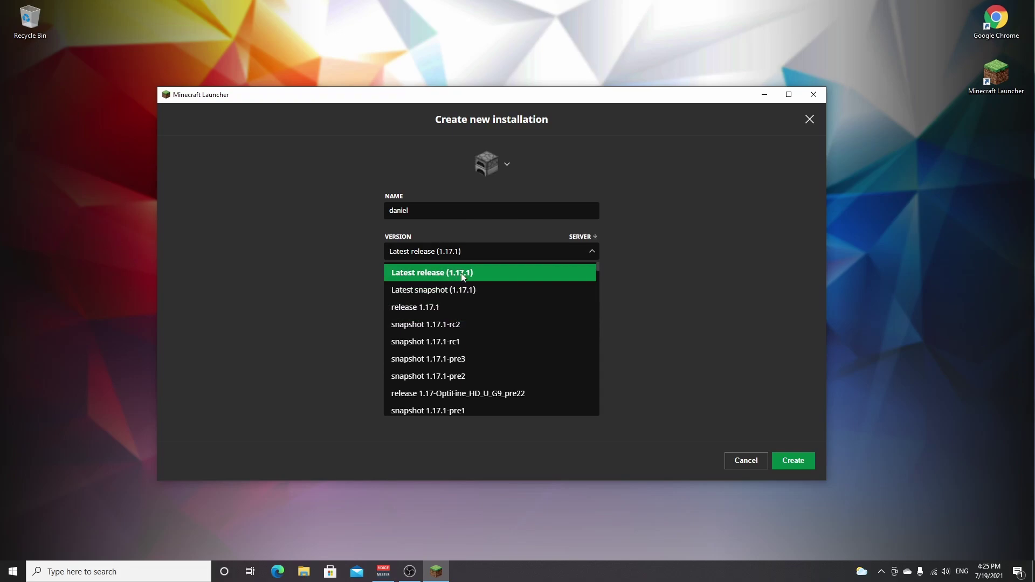
left_click(538, 307)
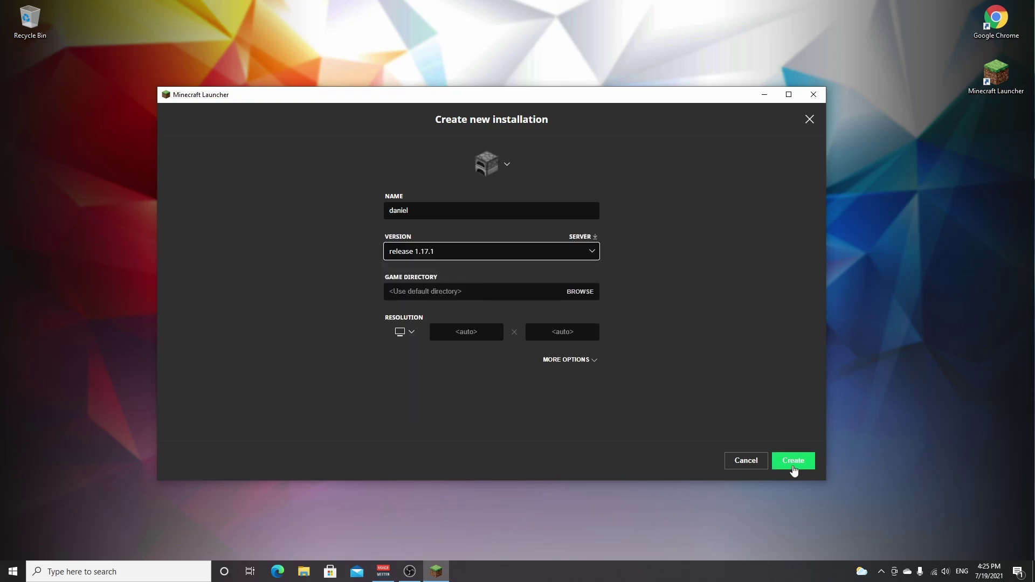
left_click(792, 467)
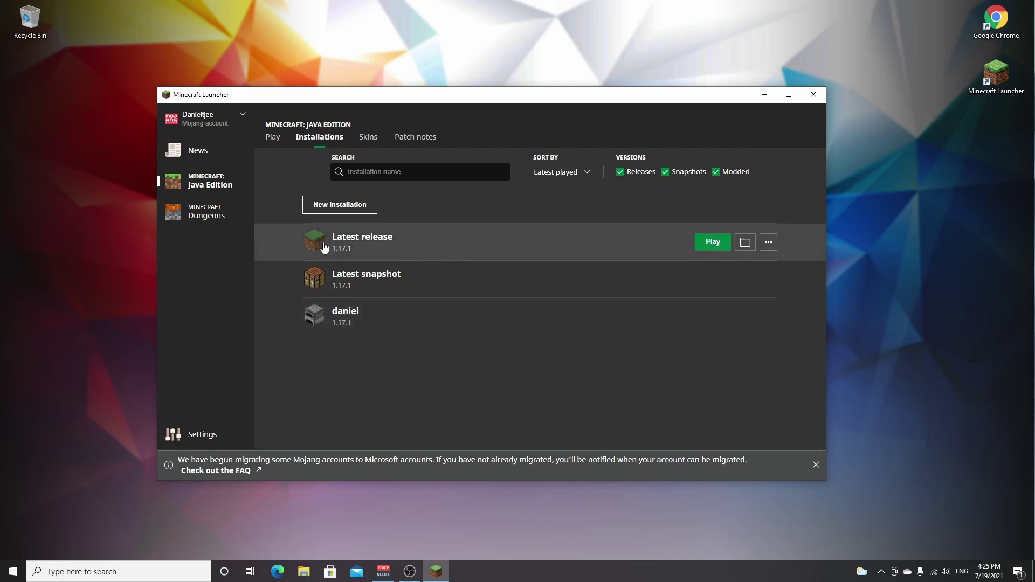
Run the Latest release 1.17.1 installation once up to the title screen and quit the game.
left_click(712, 243)
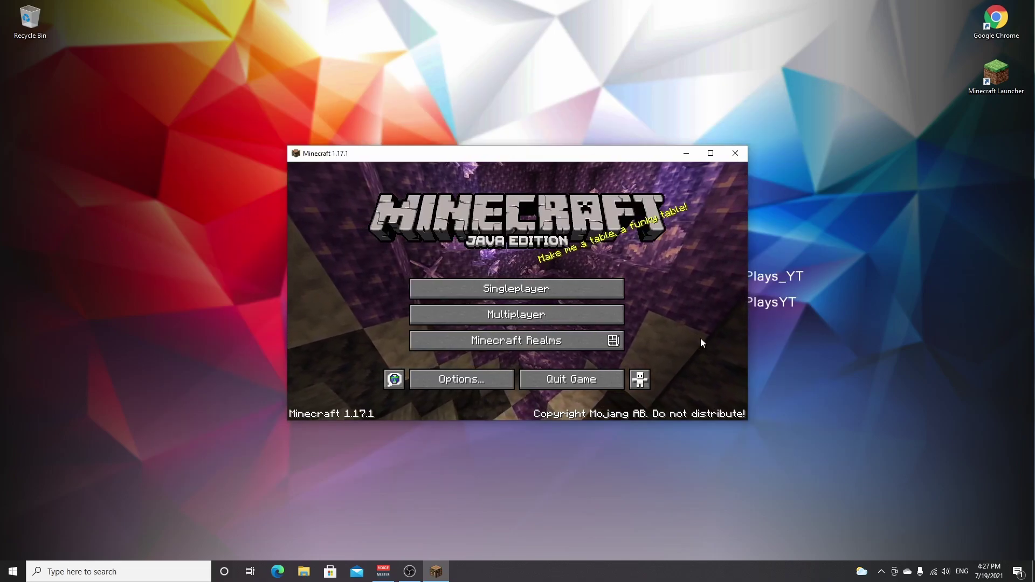
left_click(571, 382)
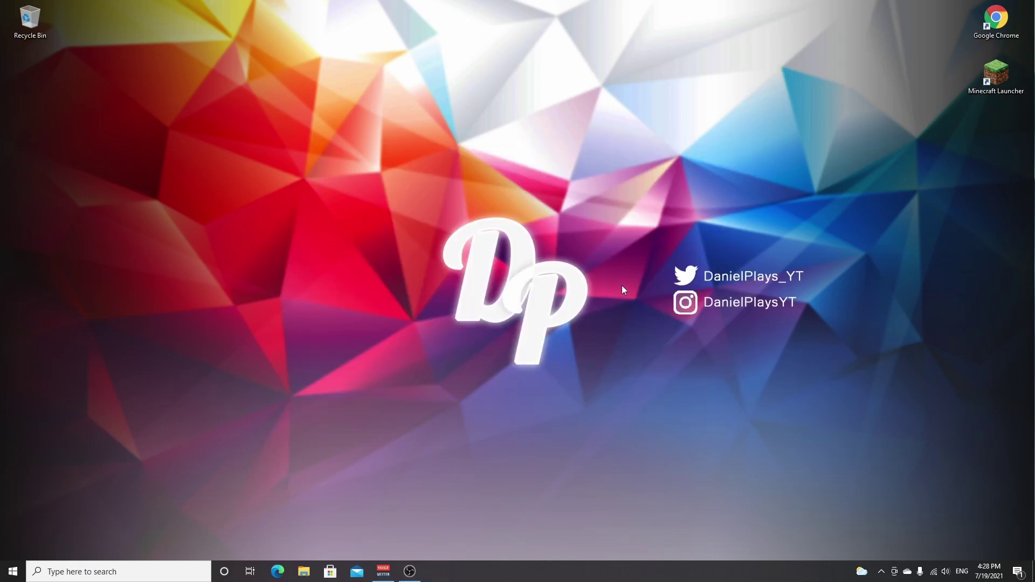
Open Google Chrome in a maximized window and go to the optifine.net website.
double_click(989, 22)
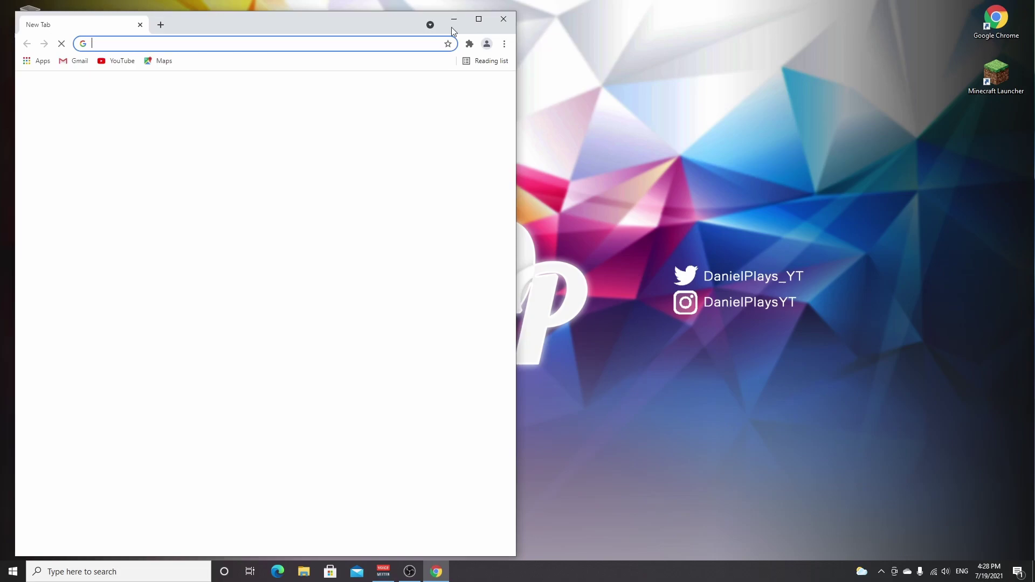
double_click(476, 21)
type("op")
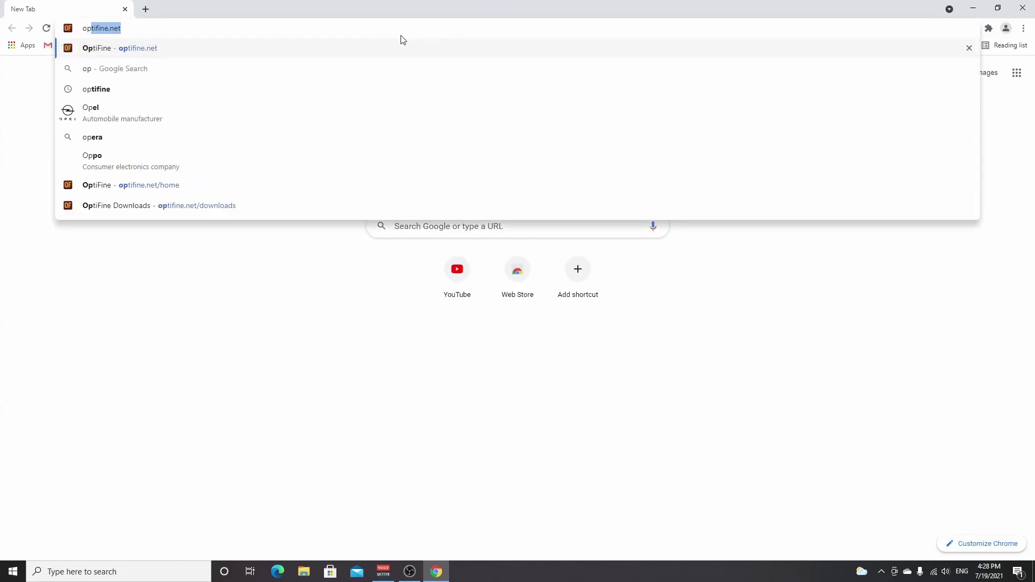
key("Return")
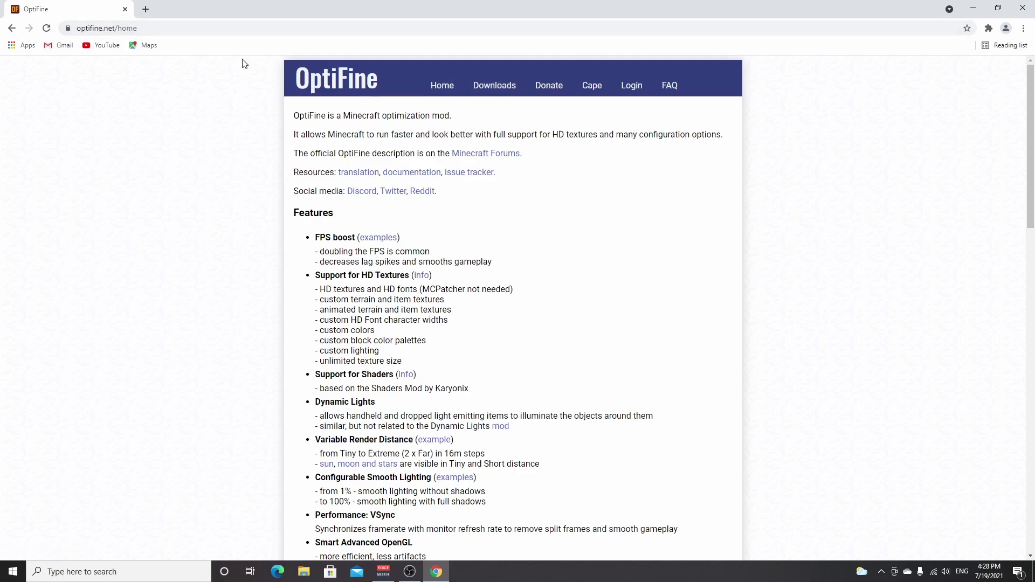
Go to the OptiFine downloads and expand the preview versions for Minecraft 1.17.1.
left_click(493, 88)
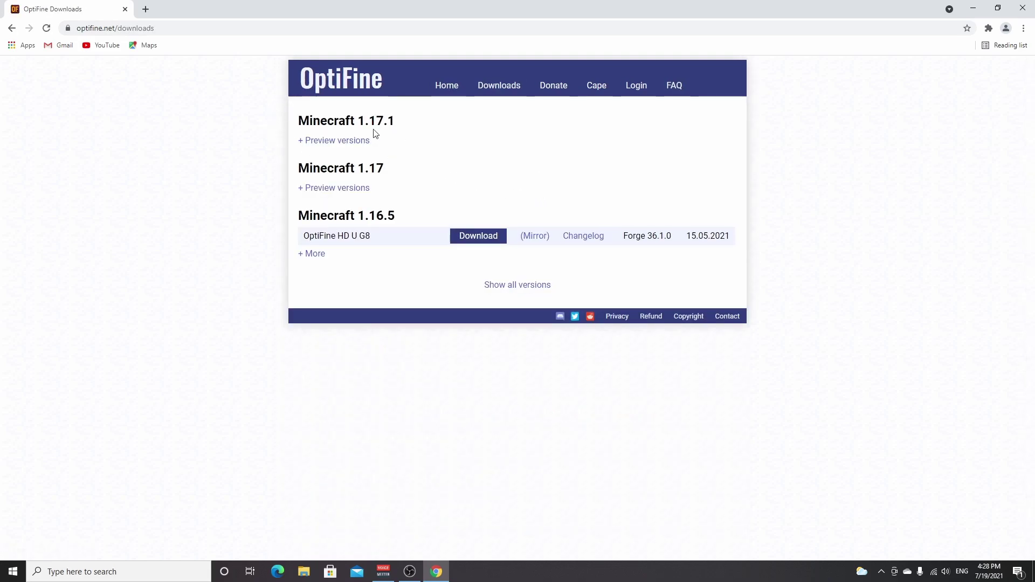
left_click_drag(301, 120, 409, 129)
left_click(345, 133)
left_click(336, 142)
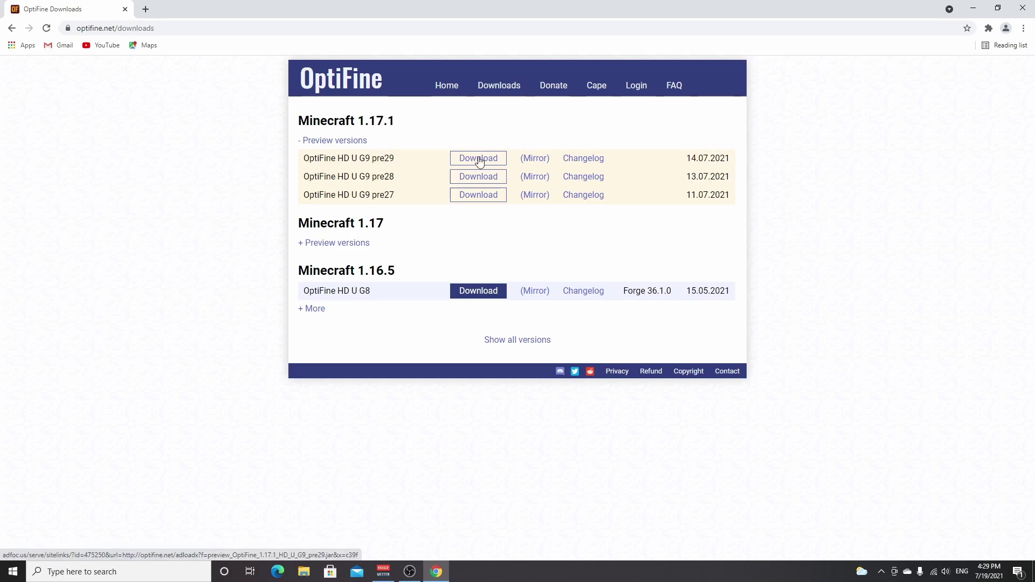
Download OptiFine HD U G9 pre29 for Minecraft 1.17.1 through its mirror, close the download page and keep the jar file.
left_click(535, 159)
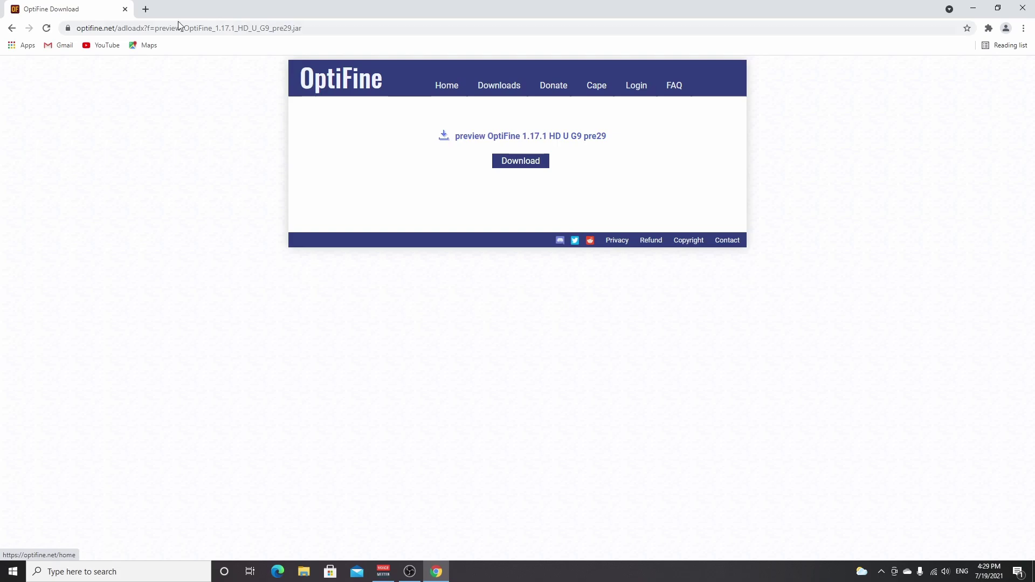
left_click(146, 9)
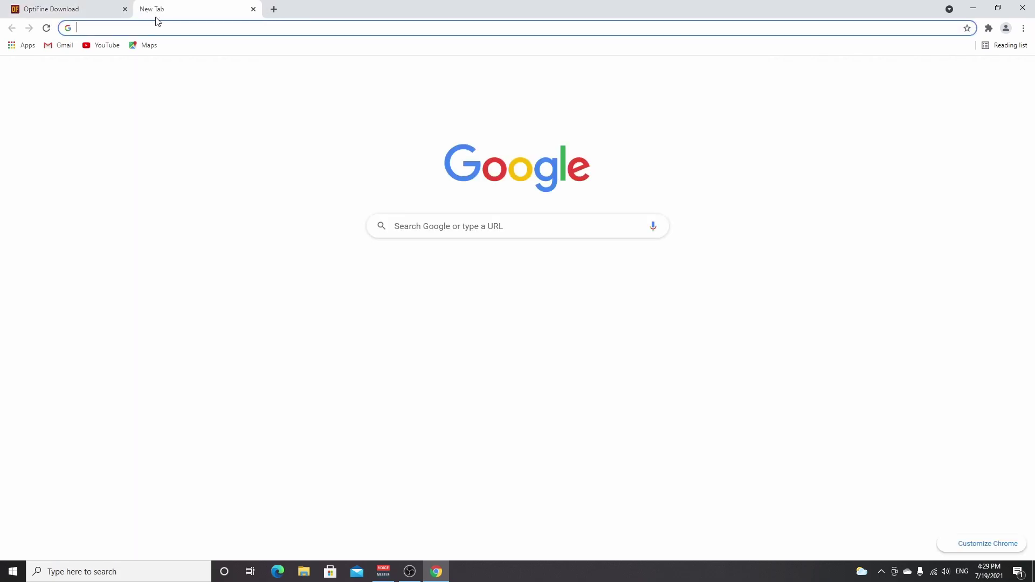
left_click(71, 7)
left_click(509, 136)
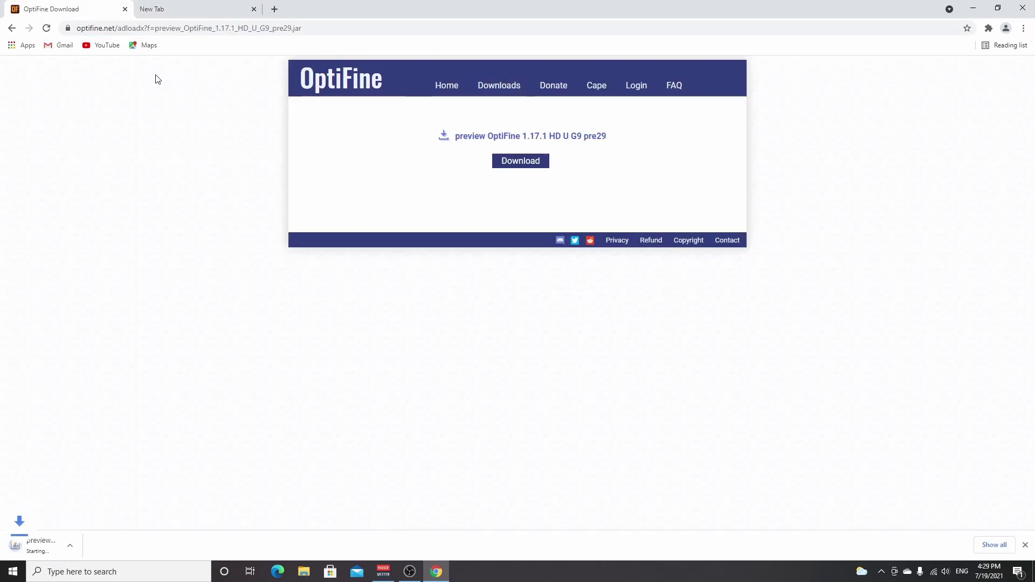
left_click(124, 9)
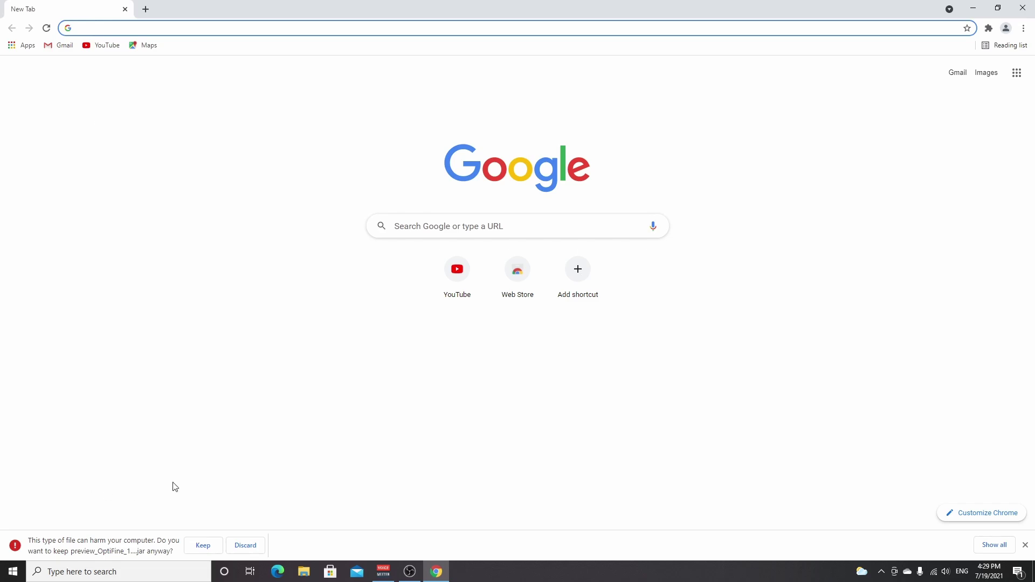
left_click(198, 550)
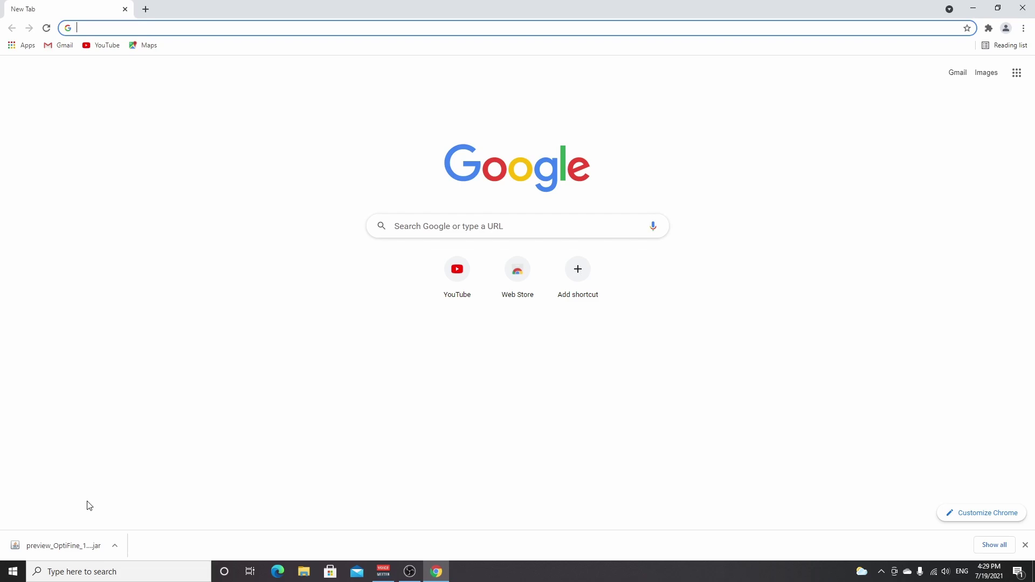
Show the downloaded OptiFine jar file in its folder from the browser's download list.
key("ctrl+j")
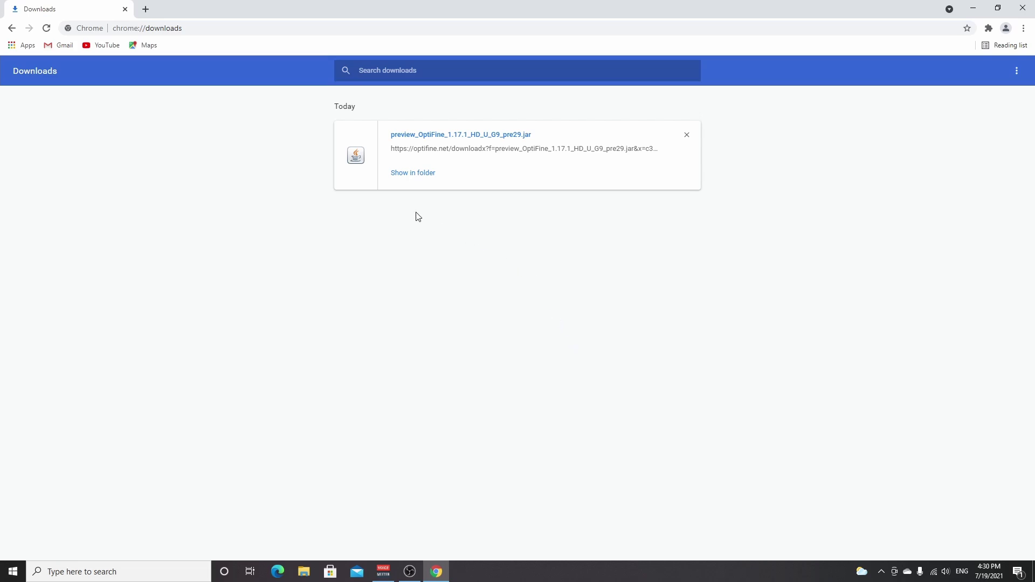
left_click(414, 173)
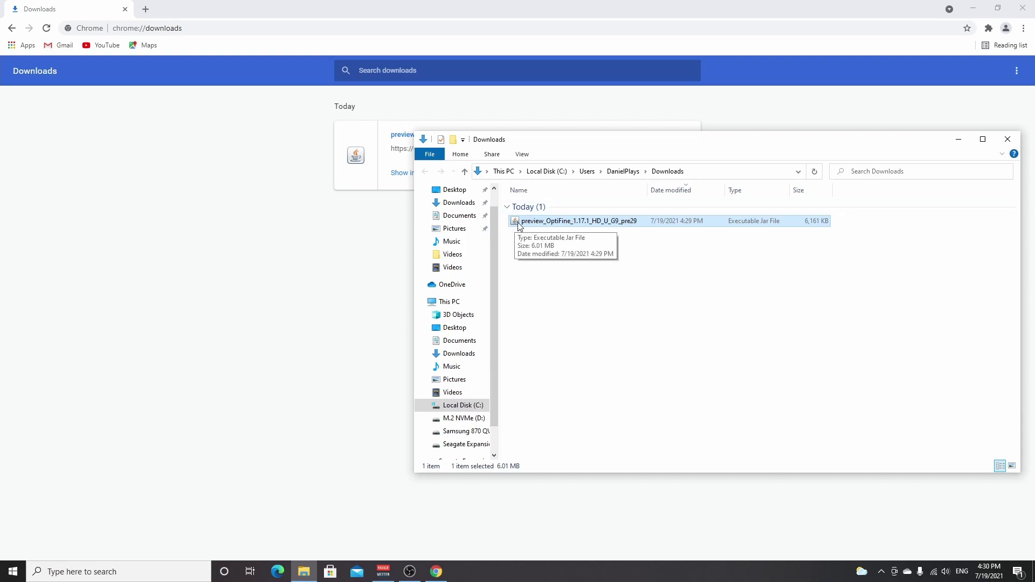
Review the OptiFine 1.17.1, Jarfix and Java download links in the OptiFine installation article.
left_click(355, 175)
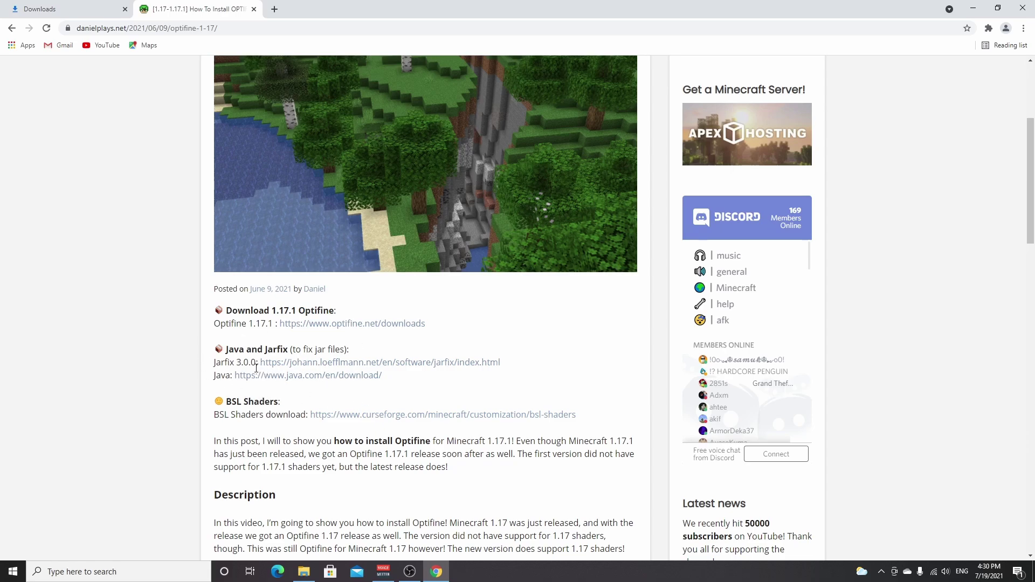
left_click_drag(214, 323, 277, 327)
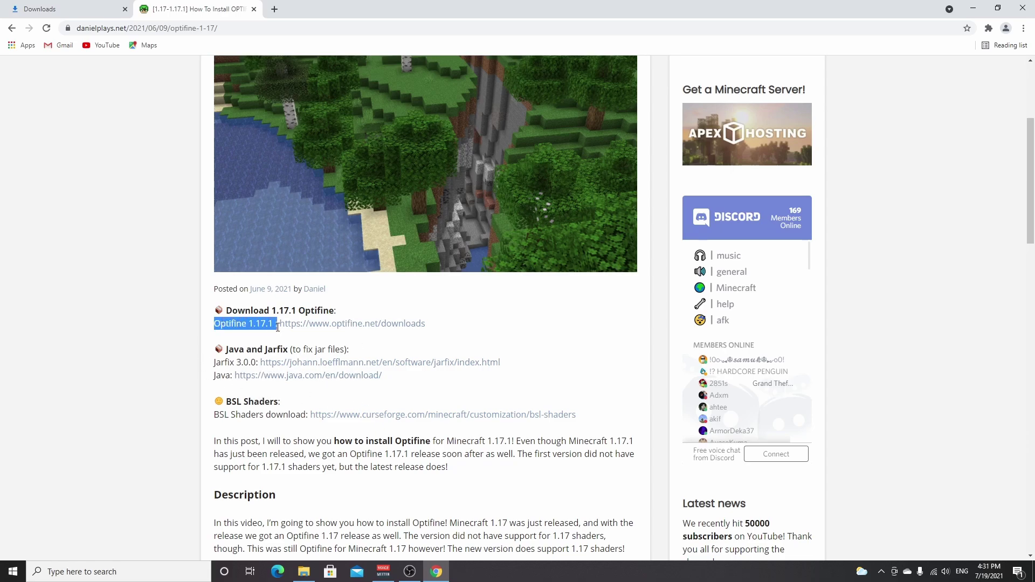
left_click(351, 341)
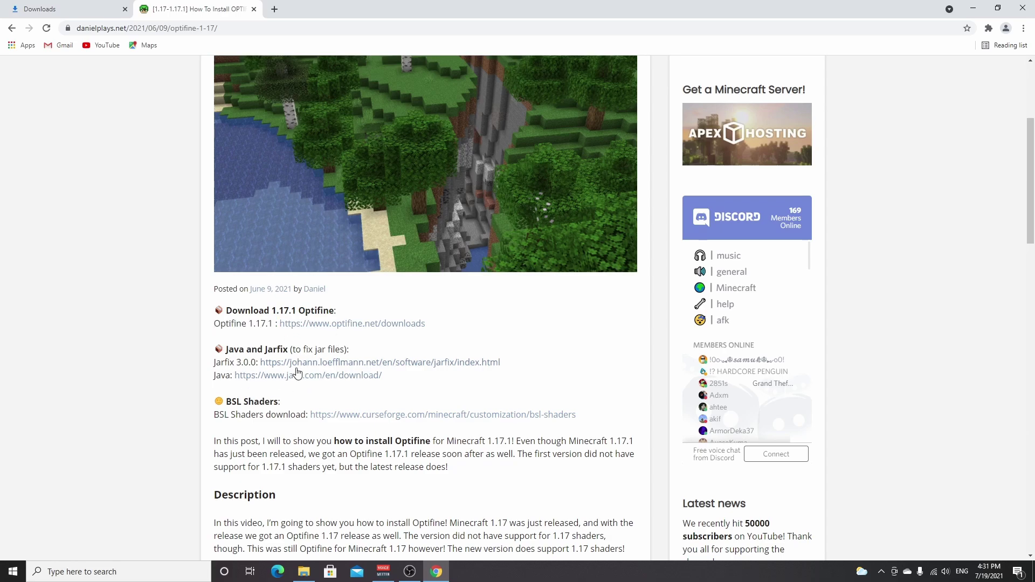
Open the downloaded OptiFine jar with Java(TM) Platform SE binary, and close the installer and the Downloads folder without installing.
key("super+e")
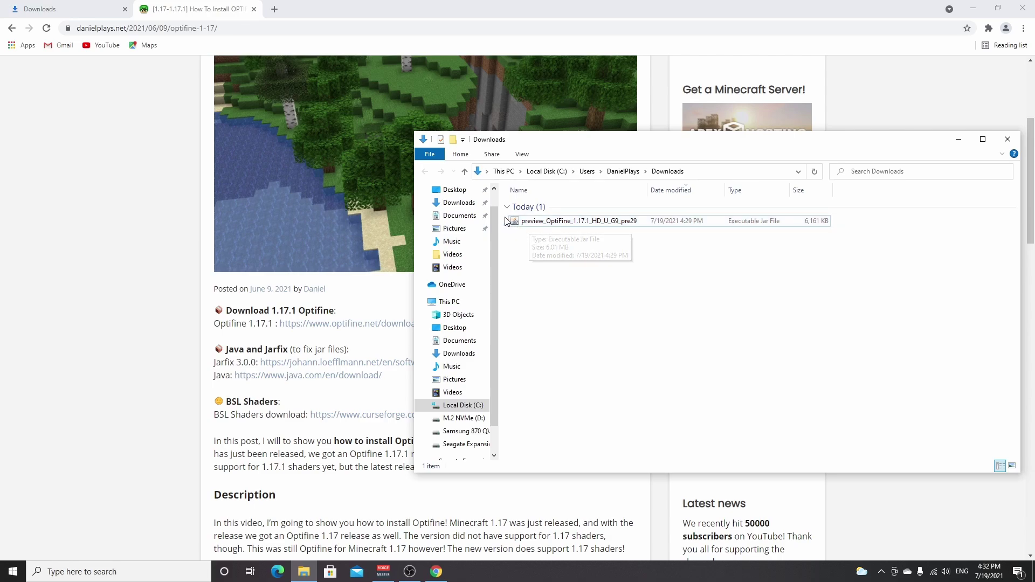
right_click(562, 221)
mouse_move(647, 302)
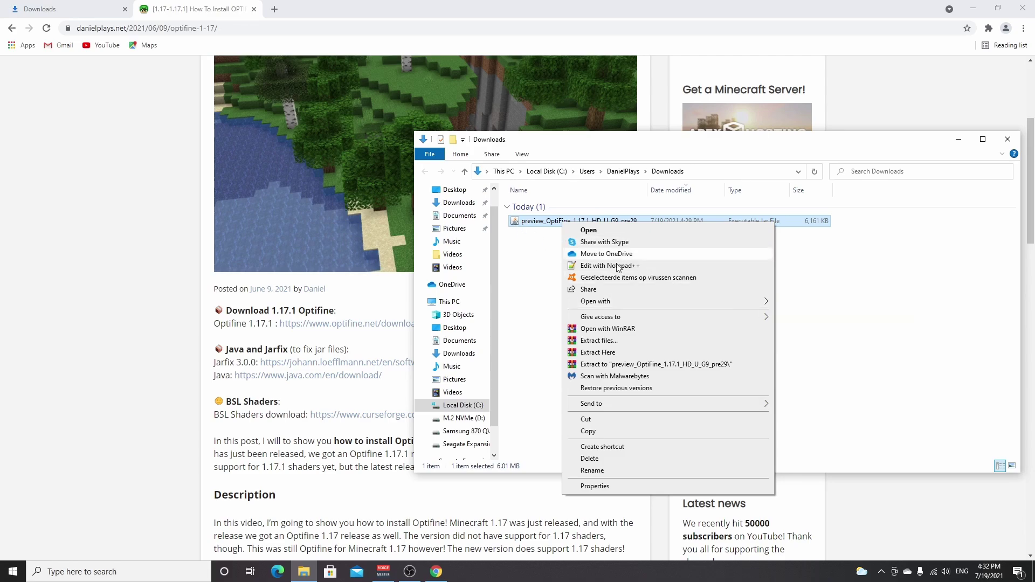
mouse_move(695, 304)
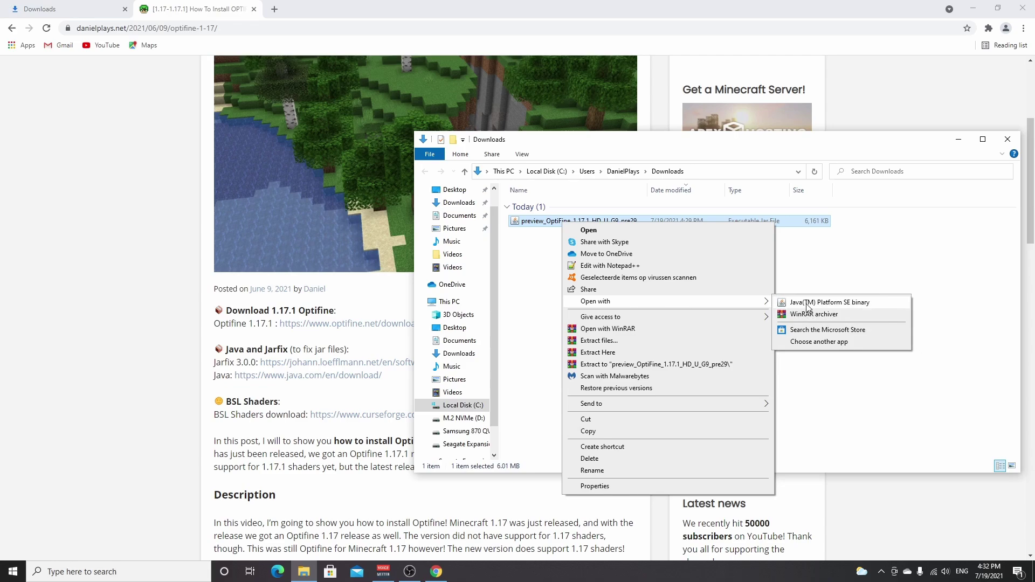
left_click(810, 304)
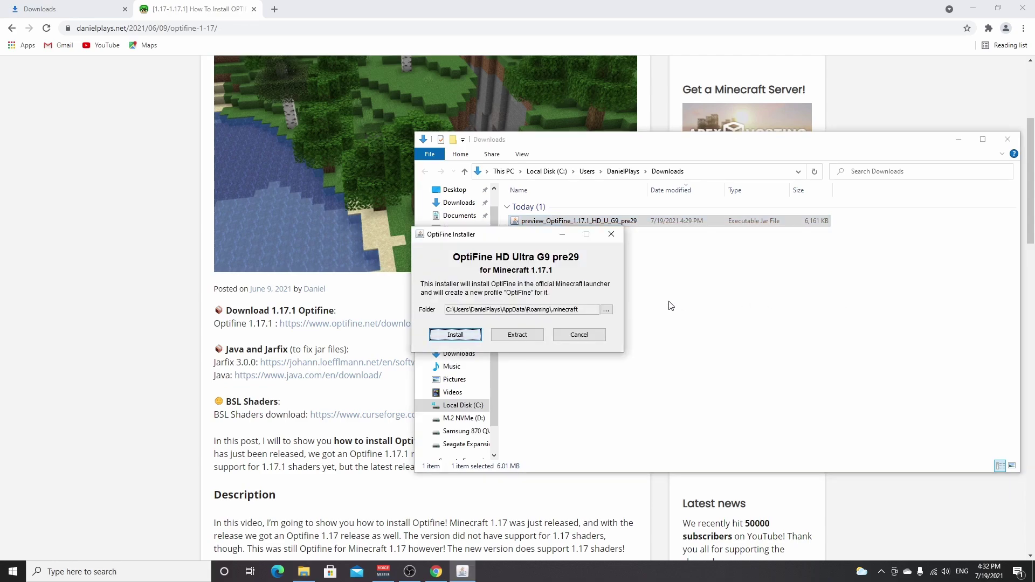
left_click(611, 234)
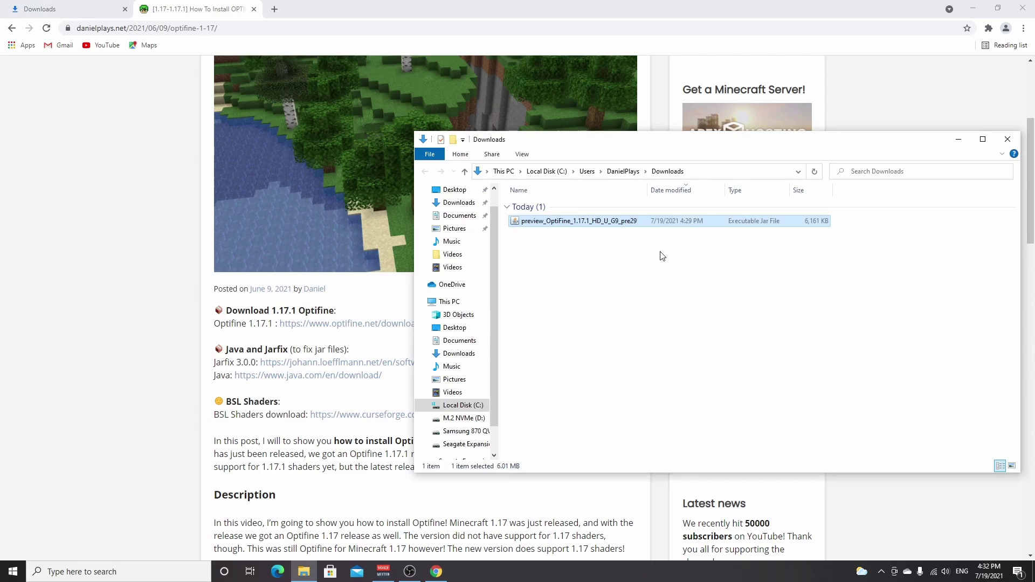
left_click(1005, 139)
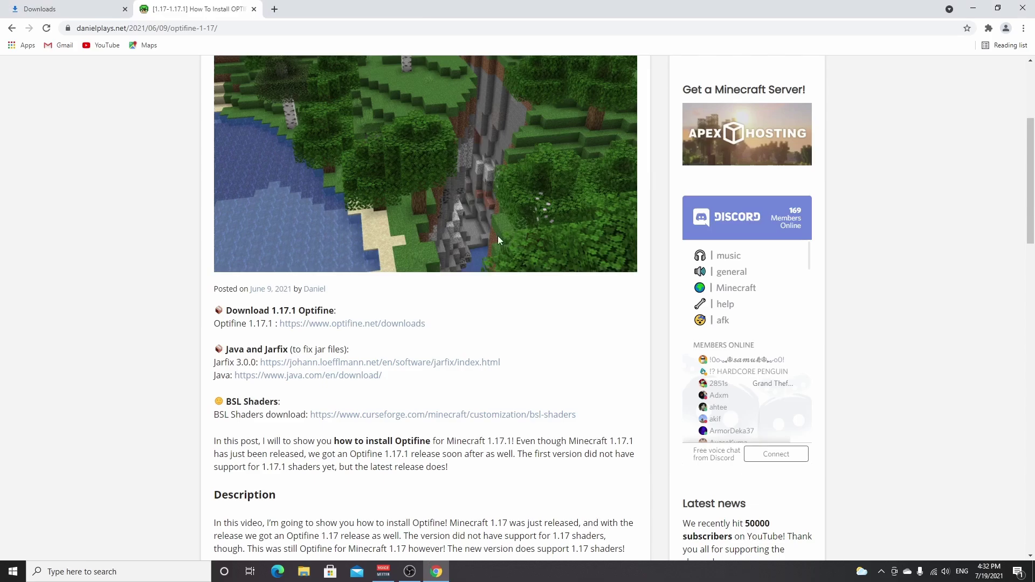
Open the Jarfix 3.0.0 page from the article, download and run jarfix.exe, and close its message.
right_click(325, 368)
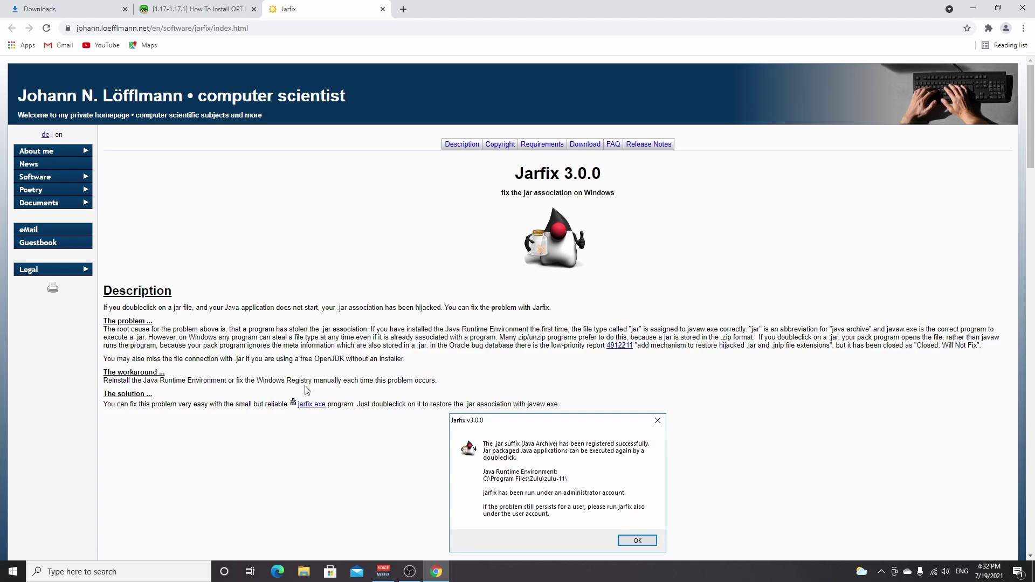
left_click(310, 403)
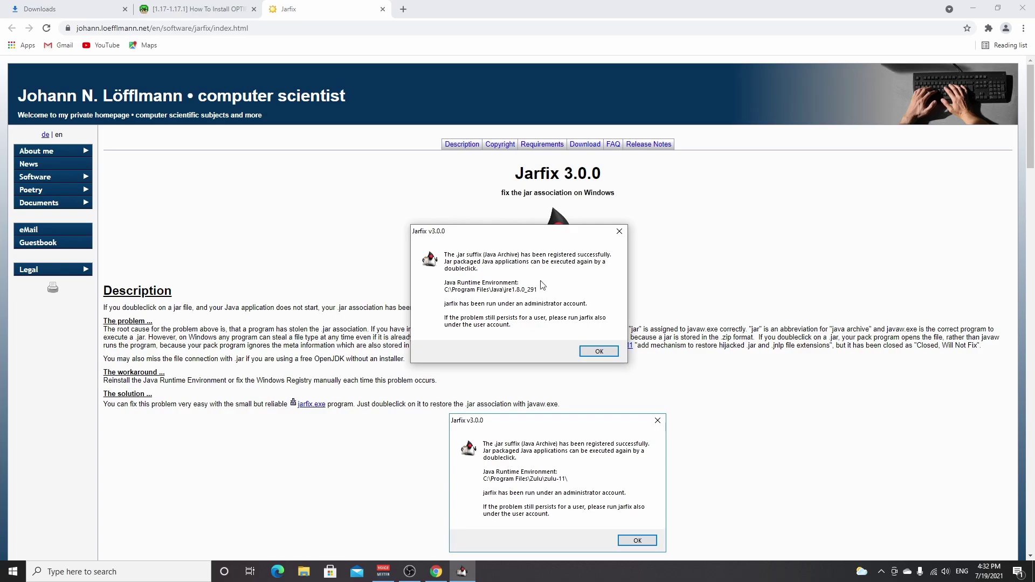
left_click(619, 231)
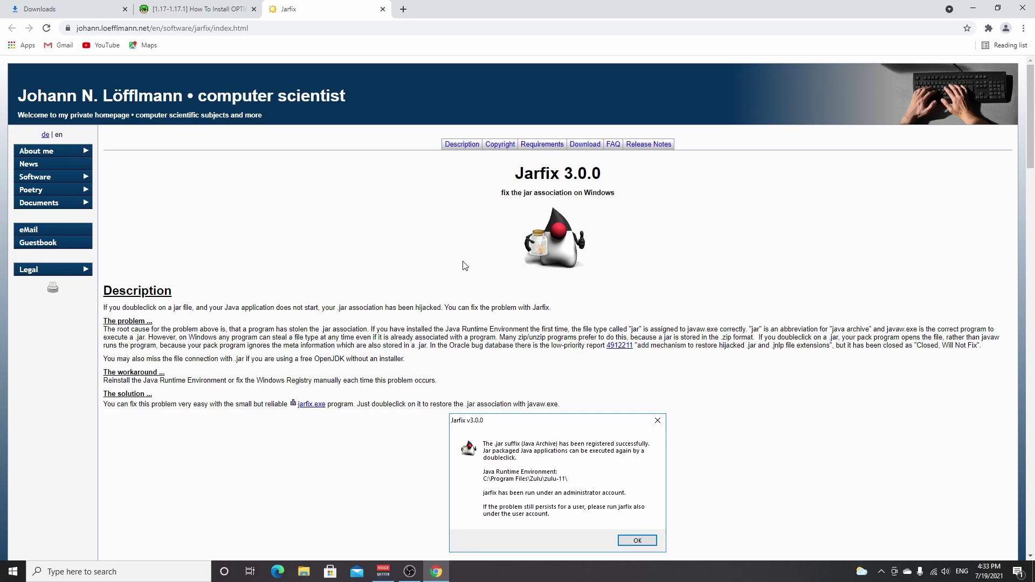
Open the downloaded preview_OptiFine_1.17.1_HD_U_G9_pre29.jar from the browser's downloads, install OptiFine into the .minecraft folder, and dismiss the message.
left_click(208, 10)
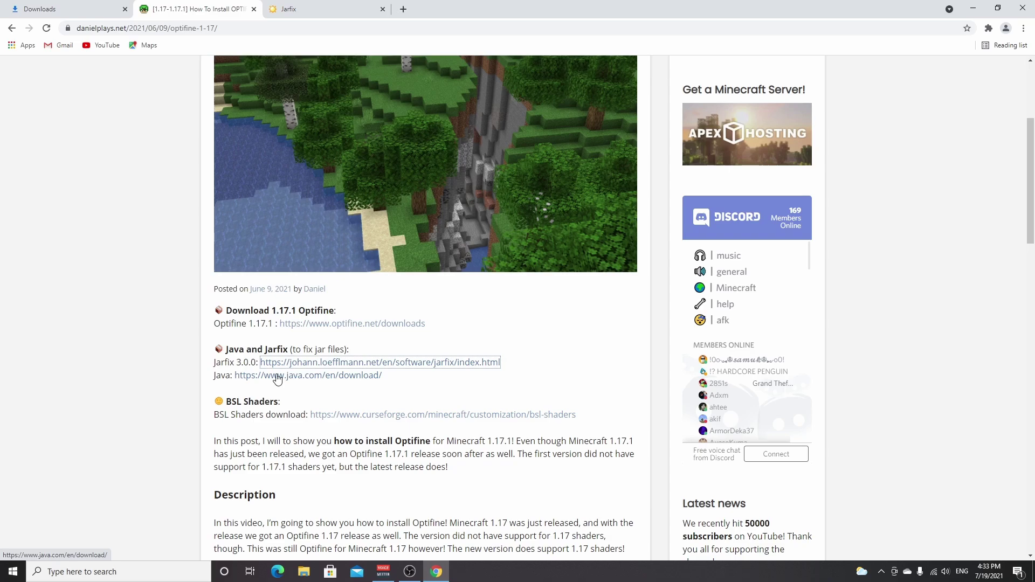
key("ctrl+1")
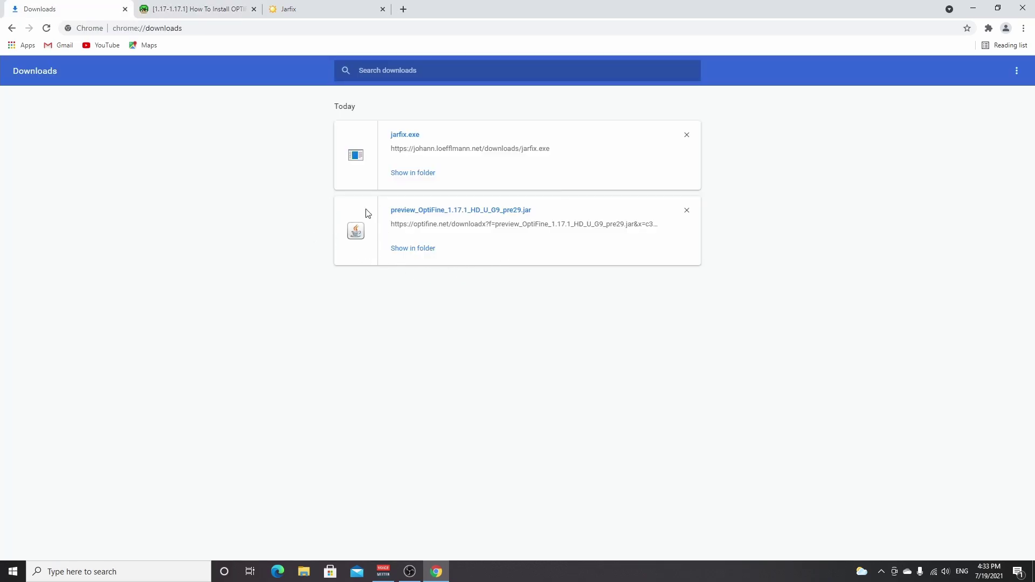
left_click(441, 214)
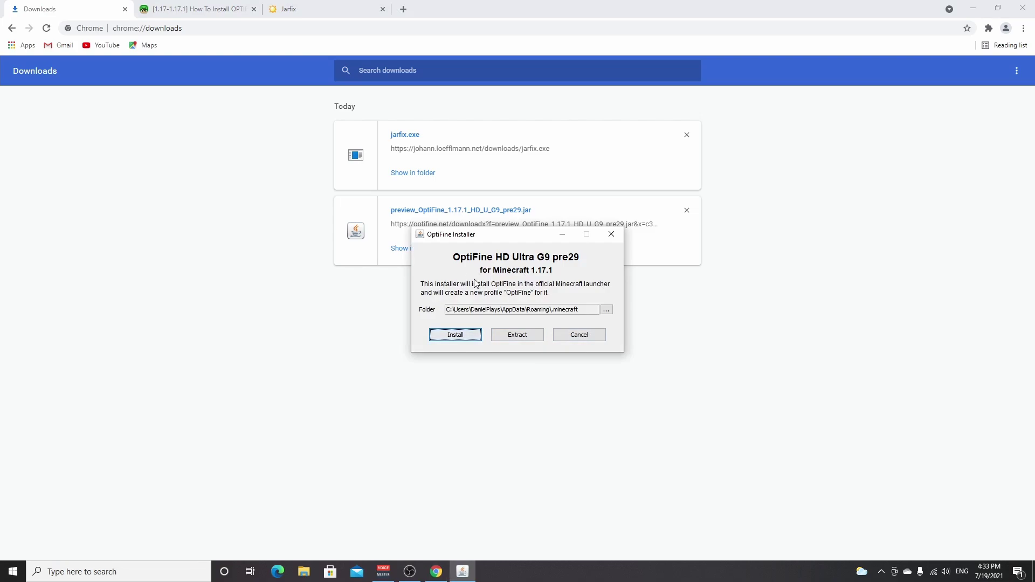
left_click(456, 335)
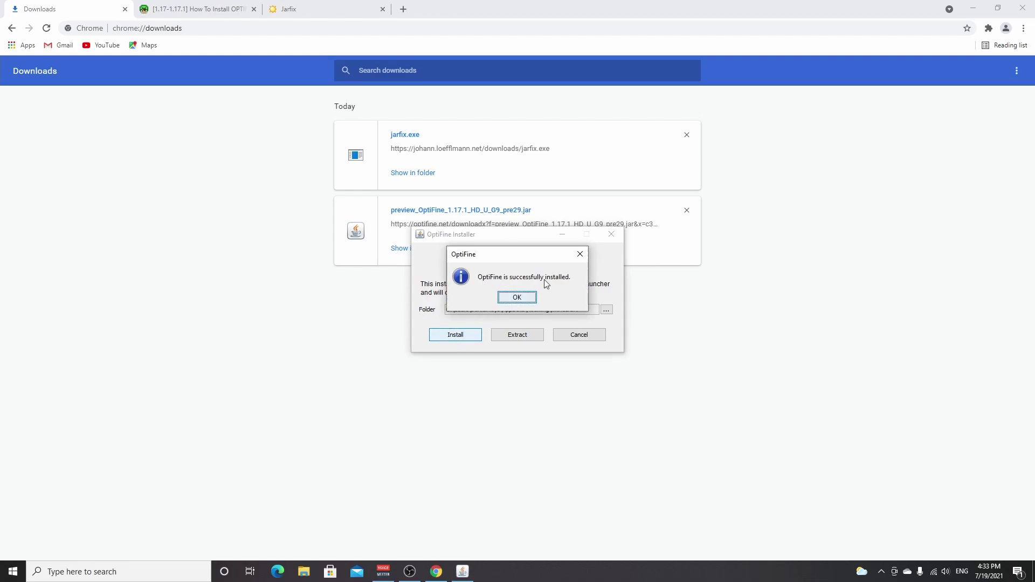
left_click(517, 297)
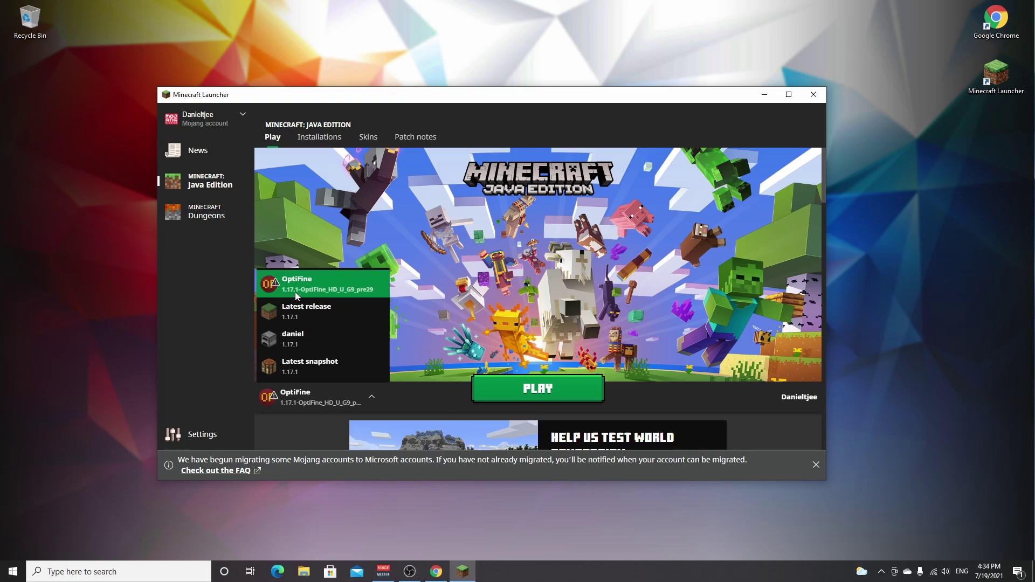
Switch to the Minecraft Launcher and select the OptiFine 1.17.1 installation for Java Edition.
left_click(296, 292)
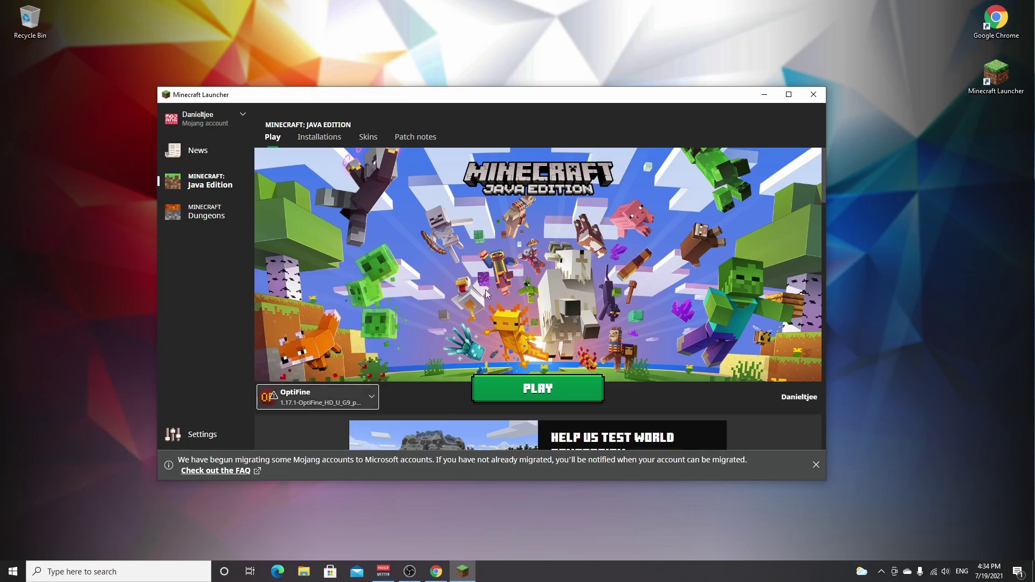
left_click(537, 389)
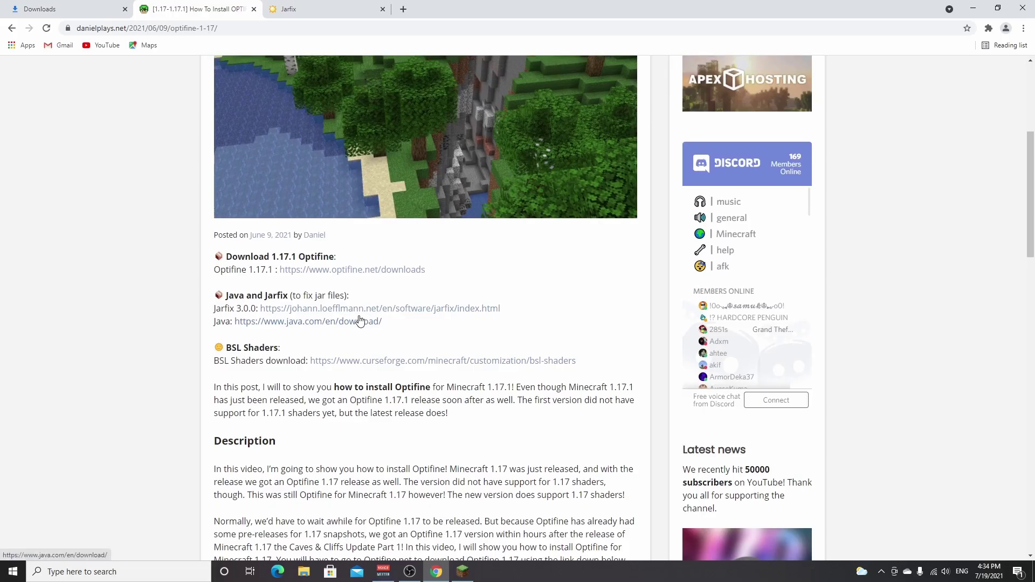
Switch to the browser and open the BSL Shaders CurseForge page from the OptiFine article's download link.
scroll(358, 317, "down", 2)
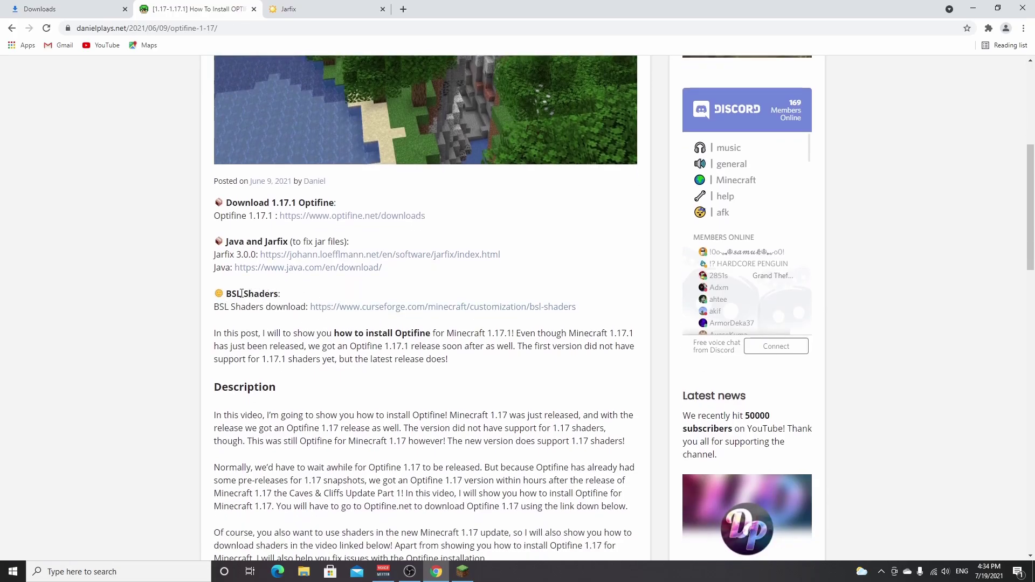
middle_click(401, 311)
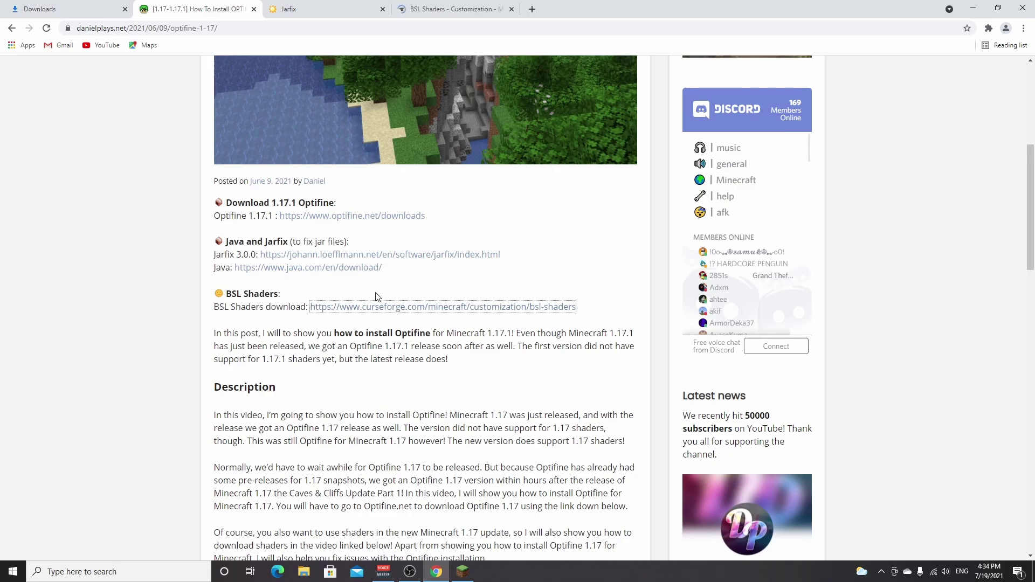
left_click(450, 8)
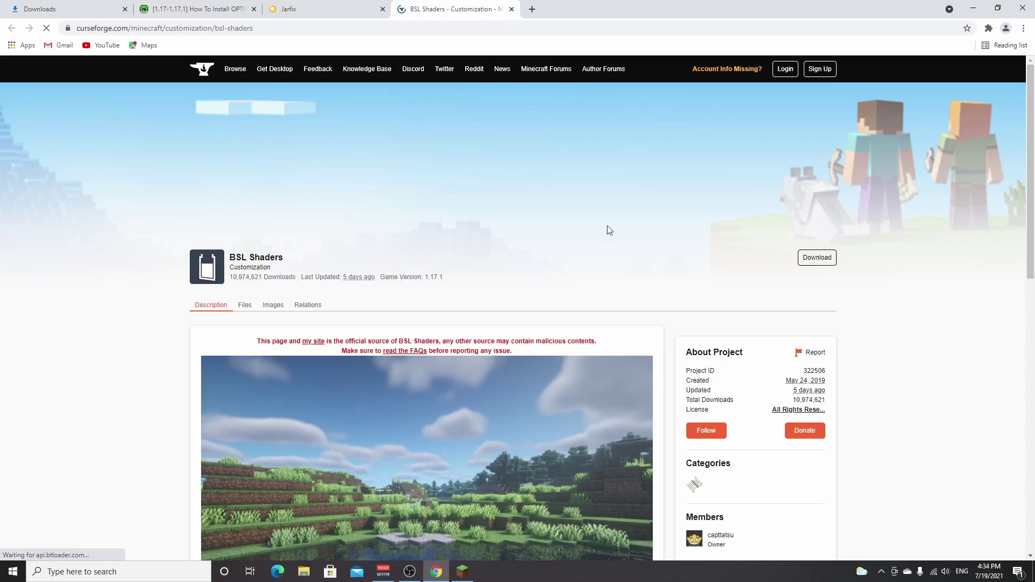
Download BSL v8.1 preview 1 for Minecraft 1.17 and place the downloaded archive on the desktop.
scroll(658, 224, "down", 6)
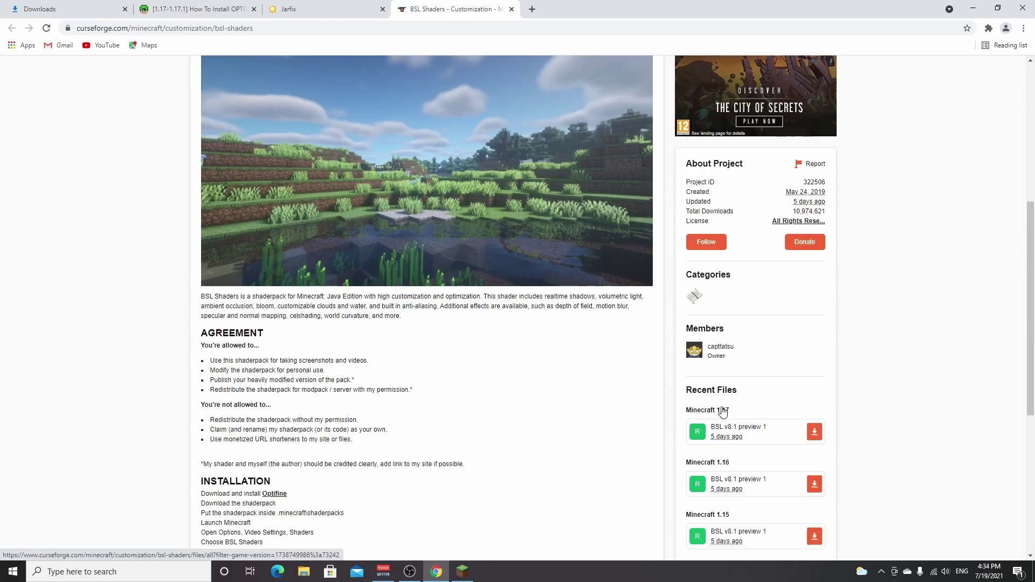
scroll(756, 396, "down", 1)
left_click(814, 378)
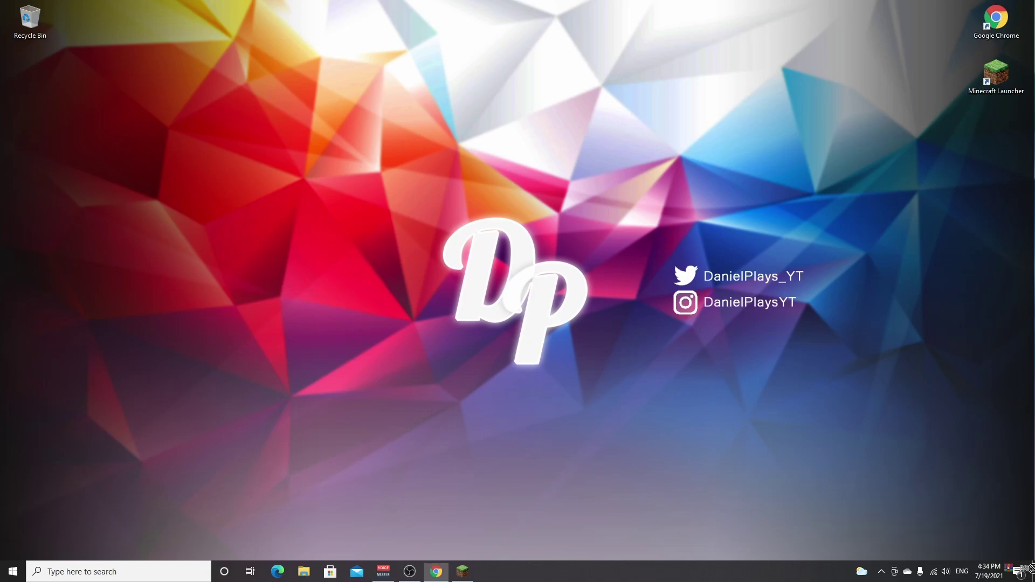
left_click_drag(1029, 568, 380, 218)
left_click_drag(120, 37, 119, 37)
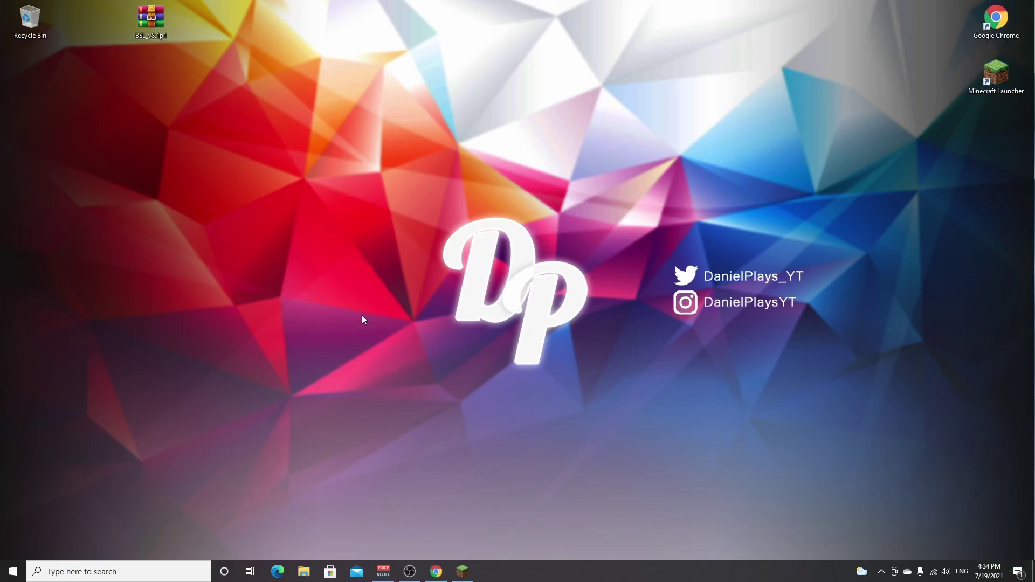
Launch the OptiFine installation from the Minecraft Launcher, accepting the modified-installation risks and disabling further warnings for it.
left_click(462, 571)
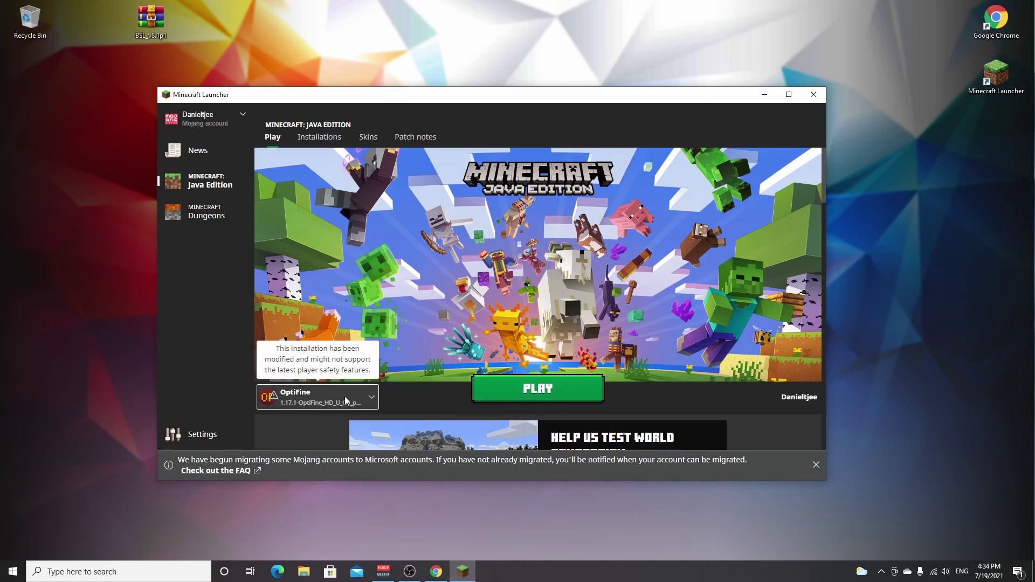
left_click(539, 392)
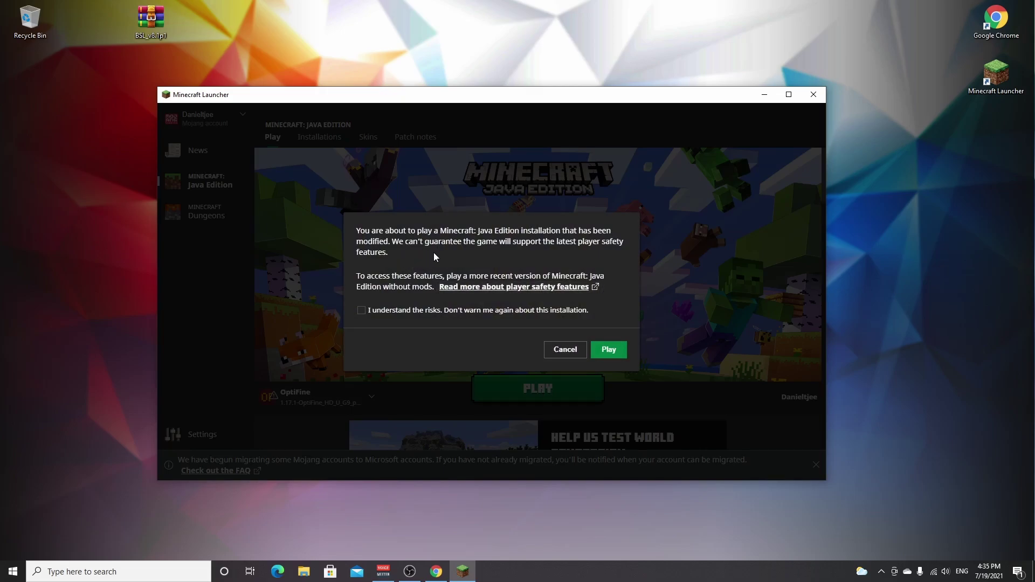
left_click(362, 312)
left_click(610, 354)
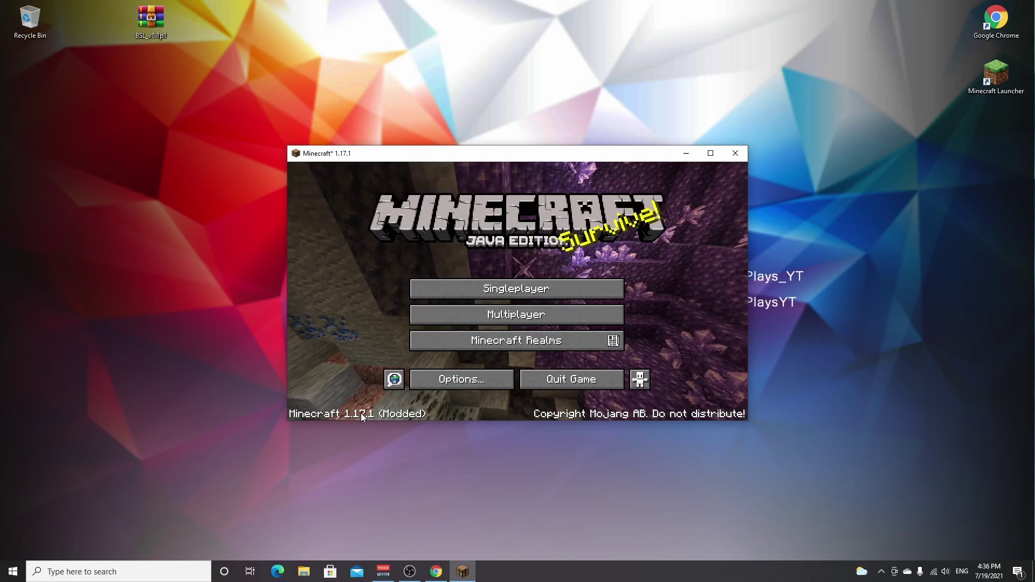
Open the shaders folder from Minecraft's video settings and move the BSL_v8.1p1 archive from the desktop into shaderpacks.
left_click(463, 380)
left_click(434, 279)
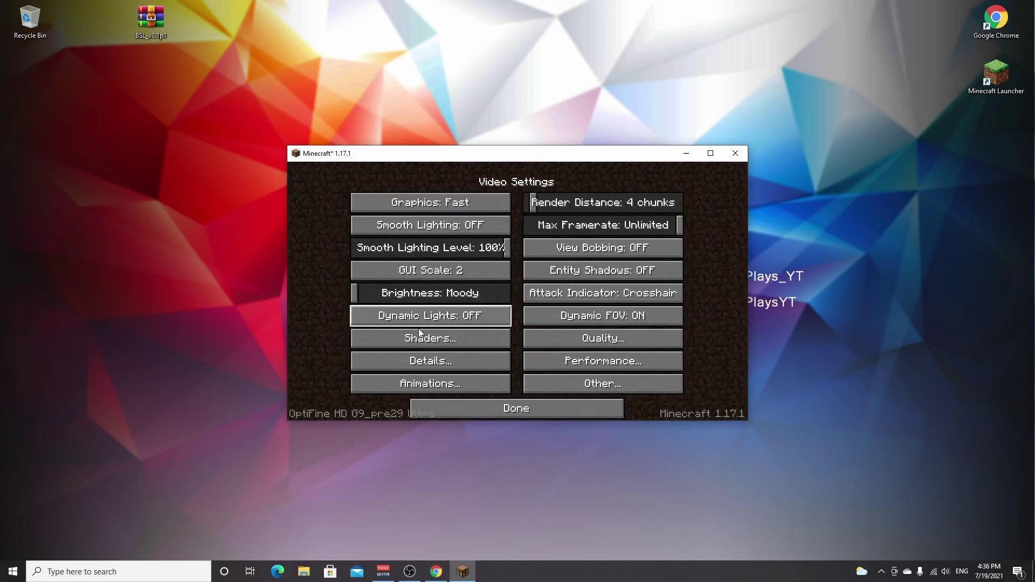
left_click(428, 338)
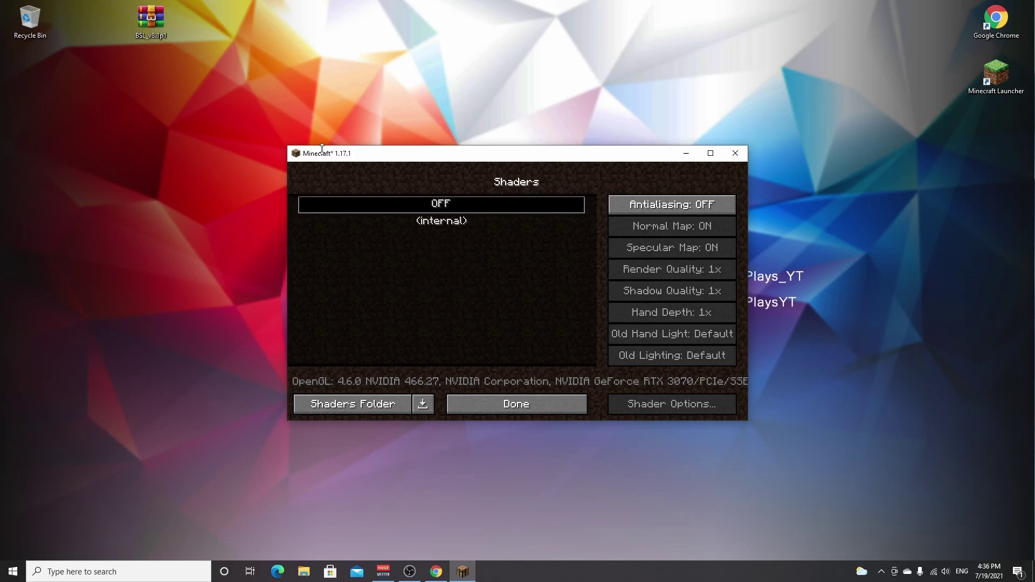
left_click(354, 405)
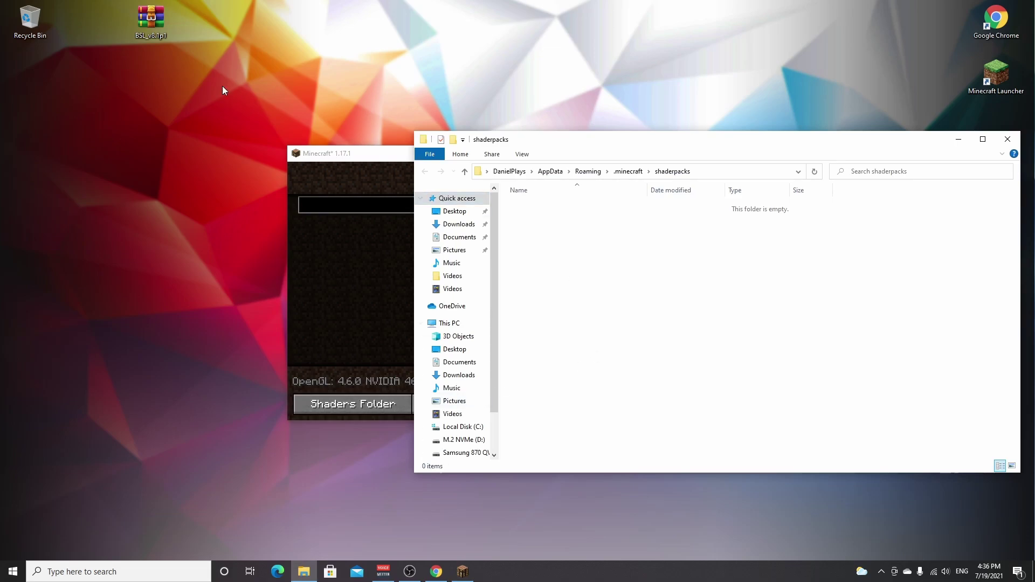
left_click_drag(145, 20, 582, 260)
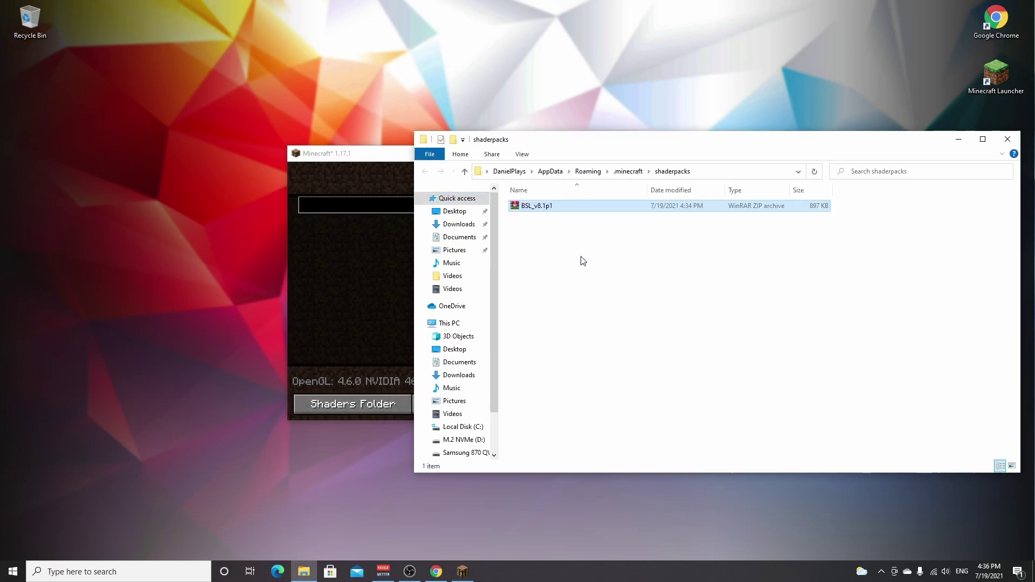
Open the BSL_v8.1p1 archive in WinRAR to examine its shaders folder, and close it without extracting.
double_click(538, 209)
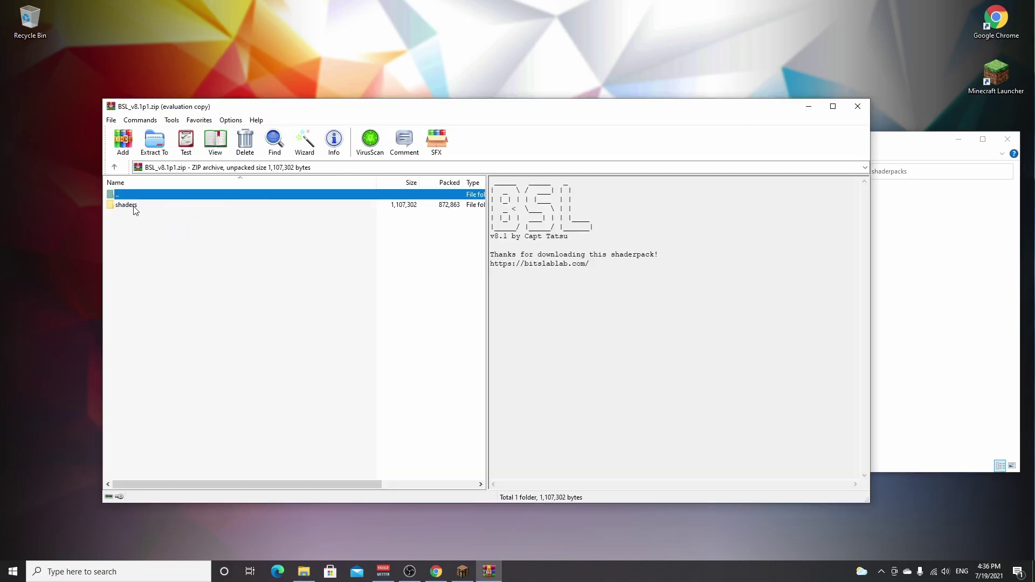
key("Escape")
left_click_drag(136, 210, 776, 262)
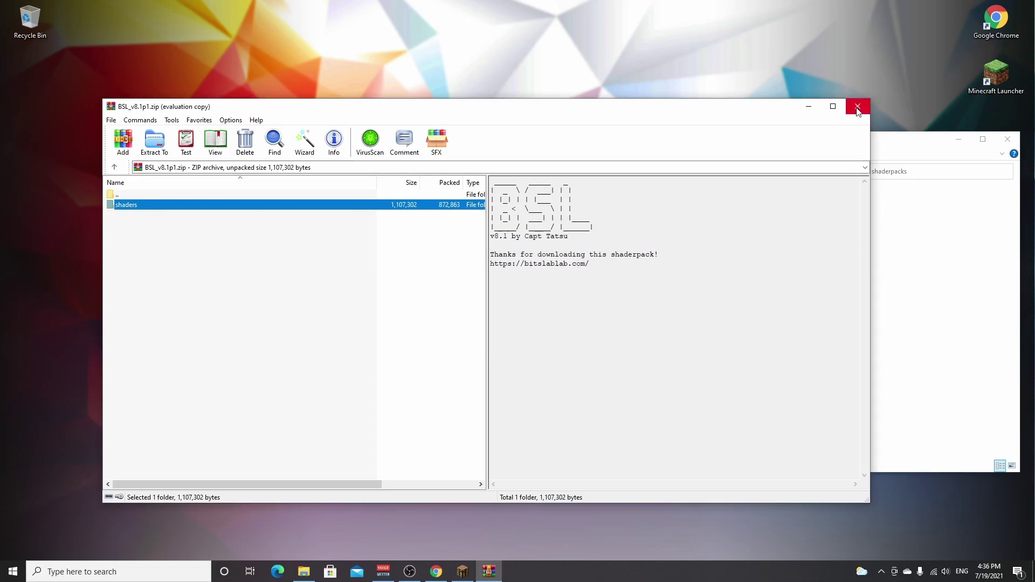
left_click(857, 107)
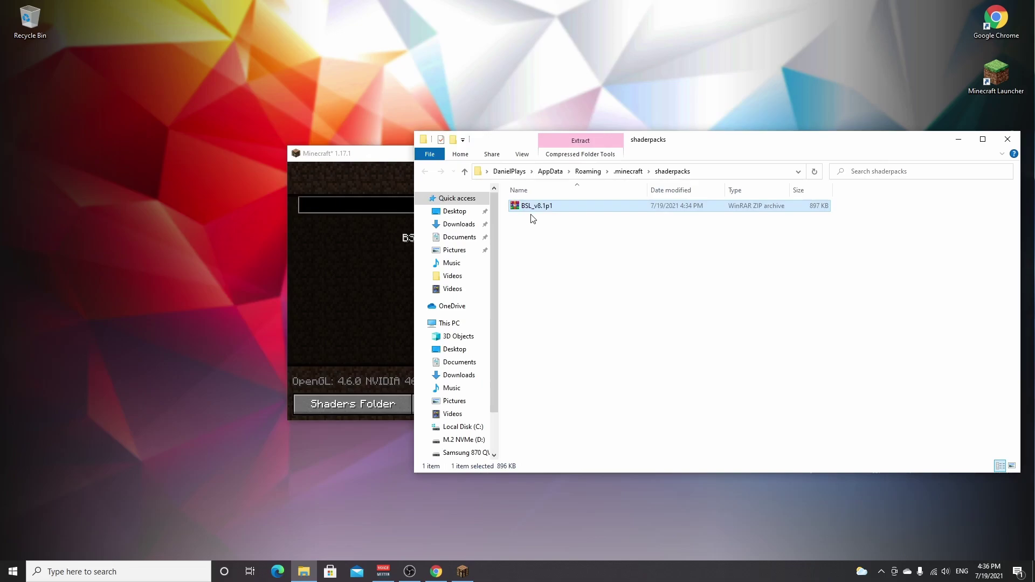
Close the shaderpacks folder, select BSL_v8.1p1.zip as the active shader pack, and return to Minecraft's title screen.
left_click(1007, 140)
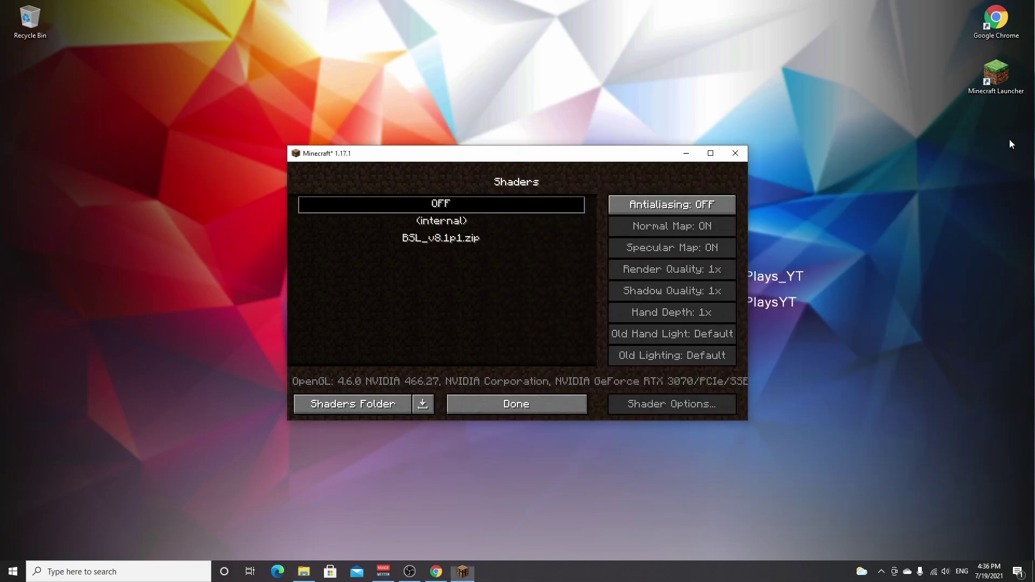
left_click(439, 241)
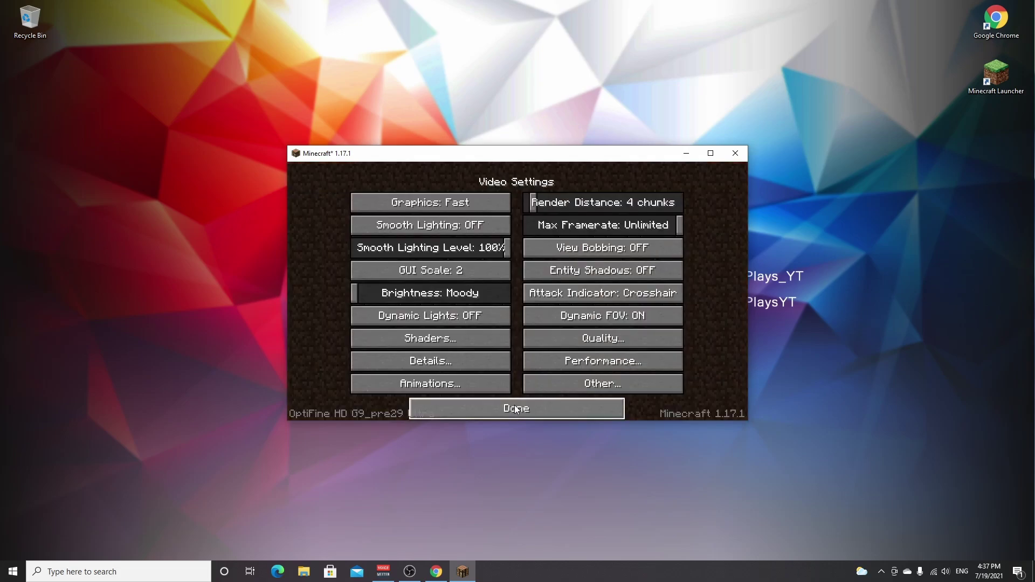
left_click(515, 409)
left_click(516, 391)
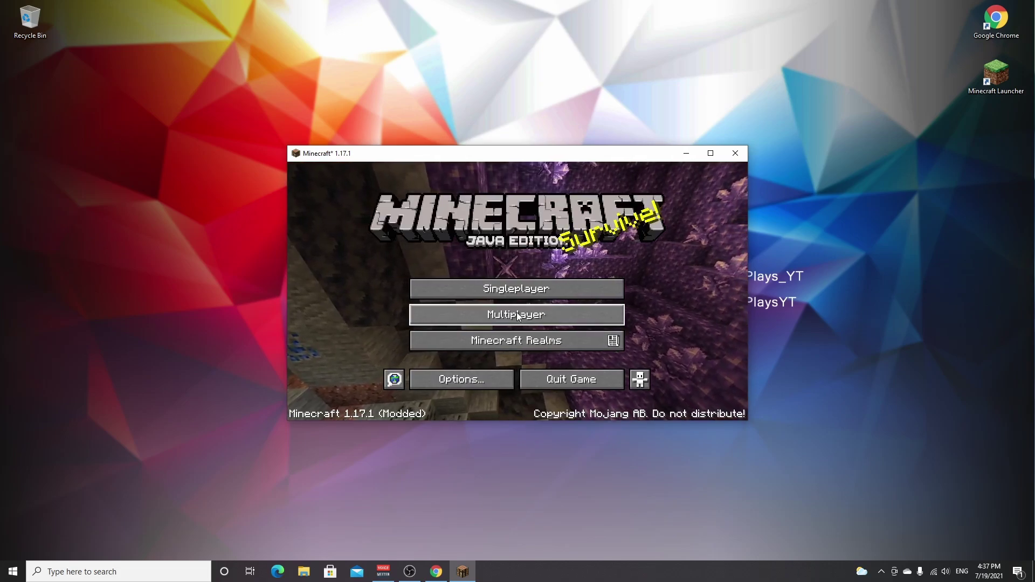